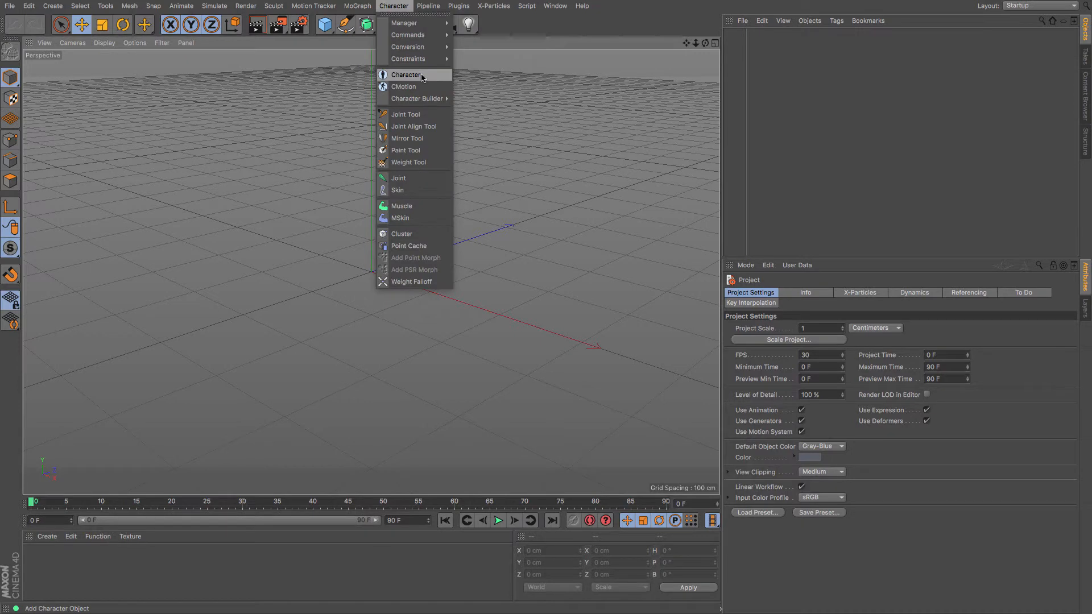
- Add a Character object with the Advanced Quadruped template and add its Root component
click(421, 75)
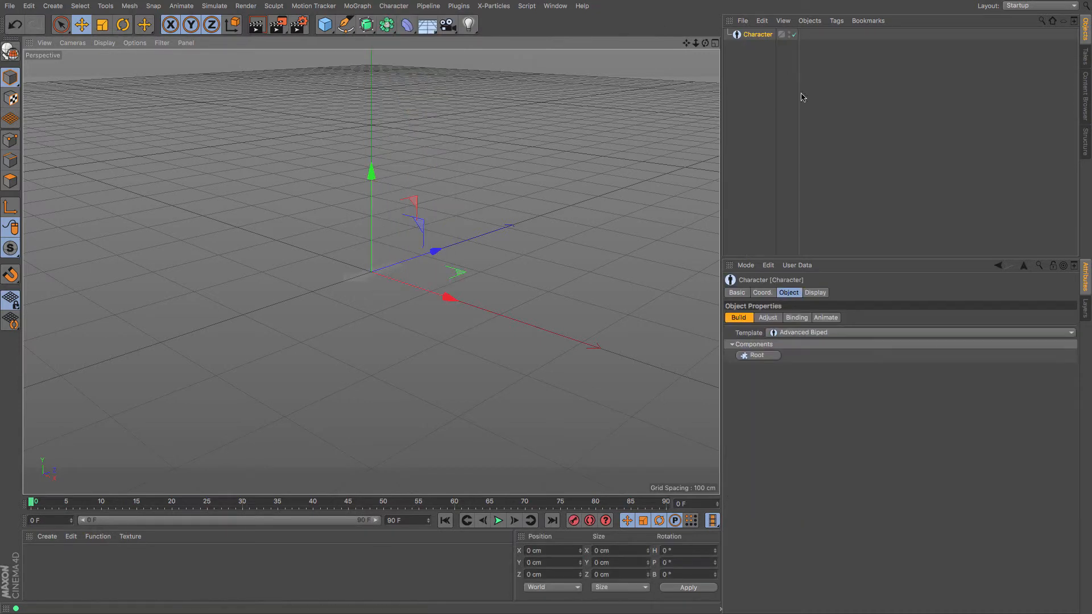
click(934, 333)
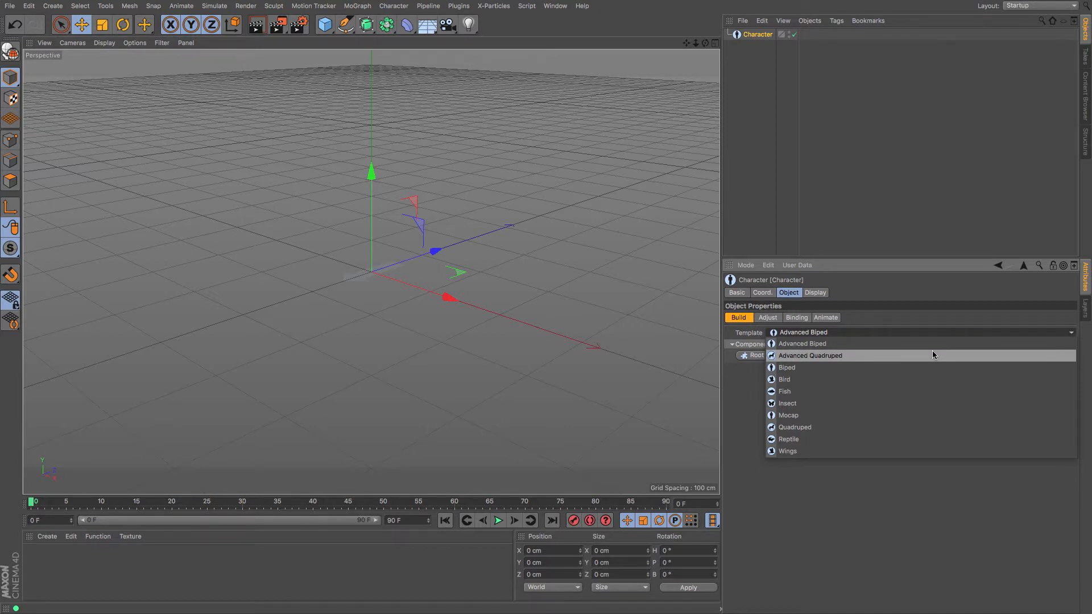
click(932, 355)
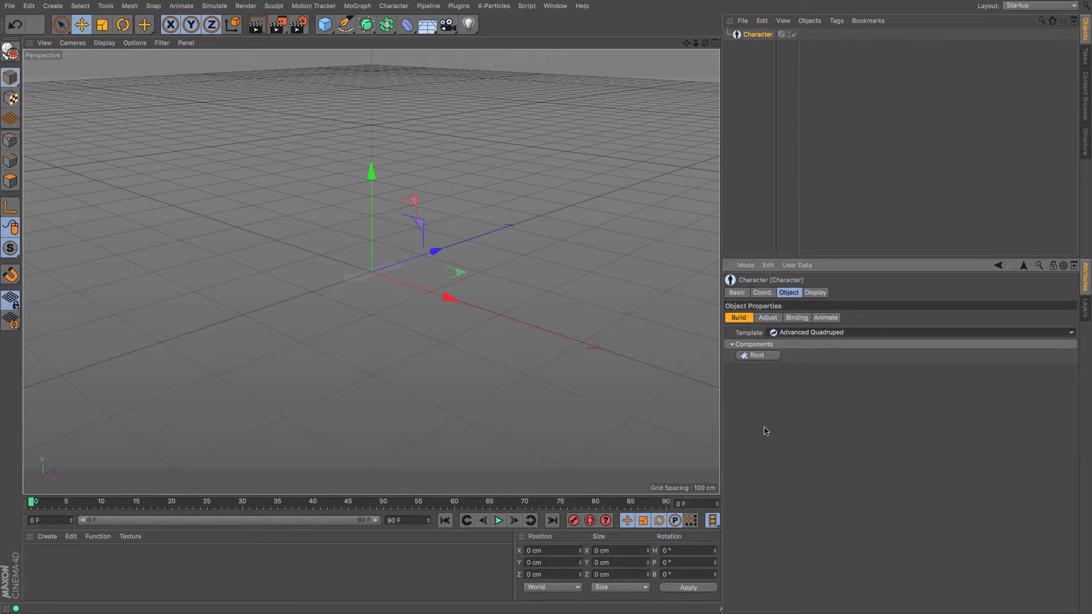
click(756, 356)
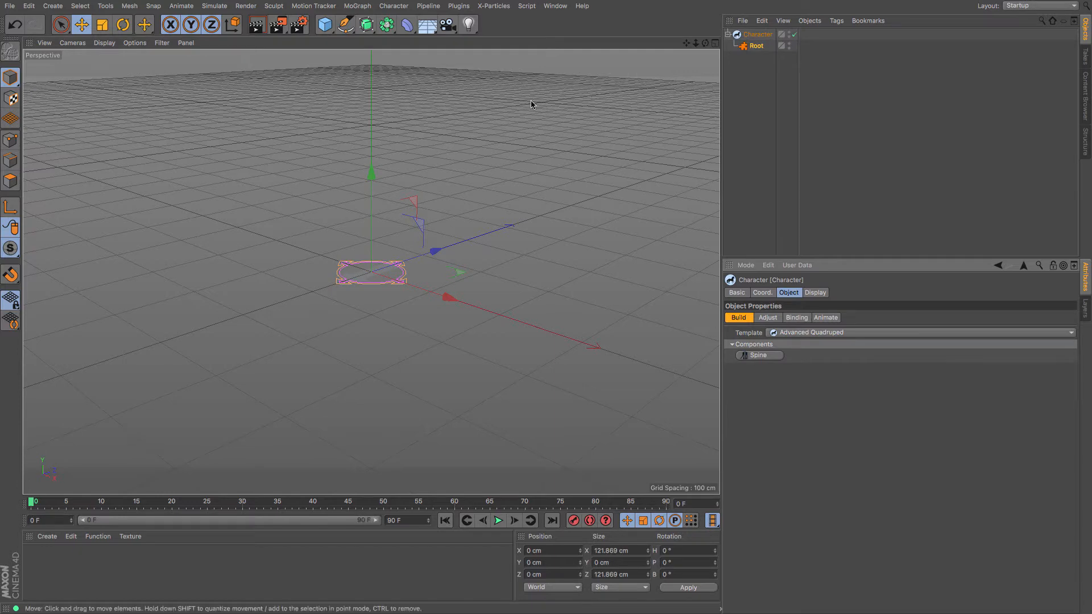
- Add a Spine component under the root and set its bone count to 4
drag(686, 43, 751, 44)
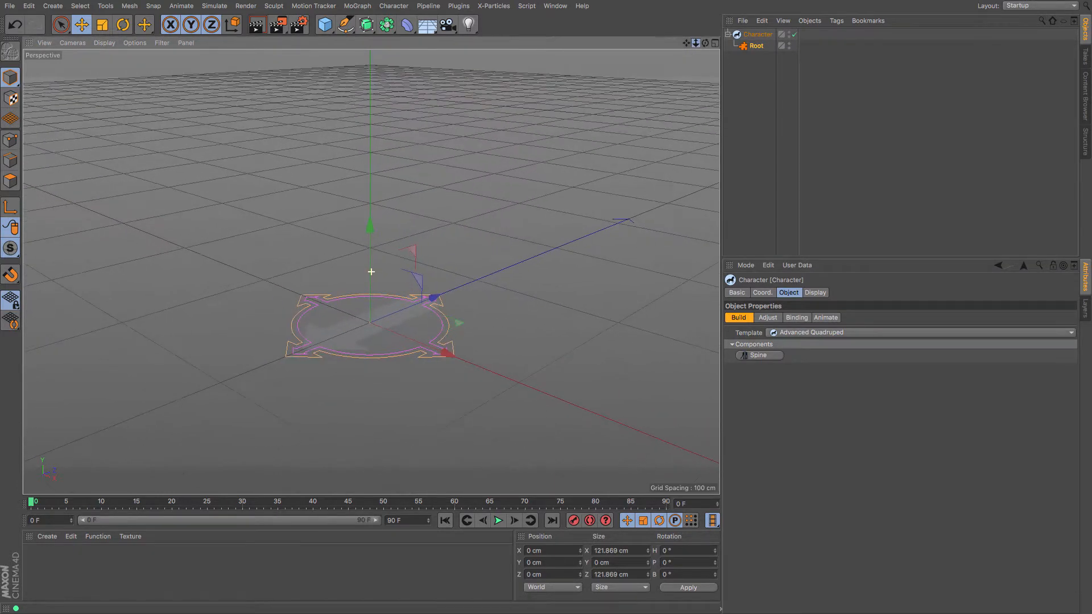
click(759, 357)
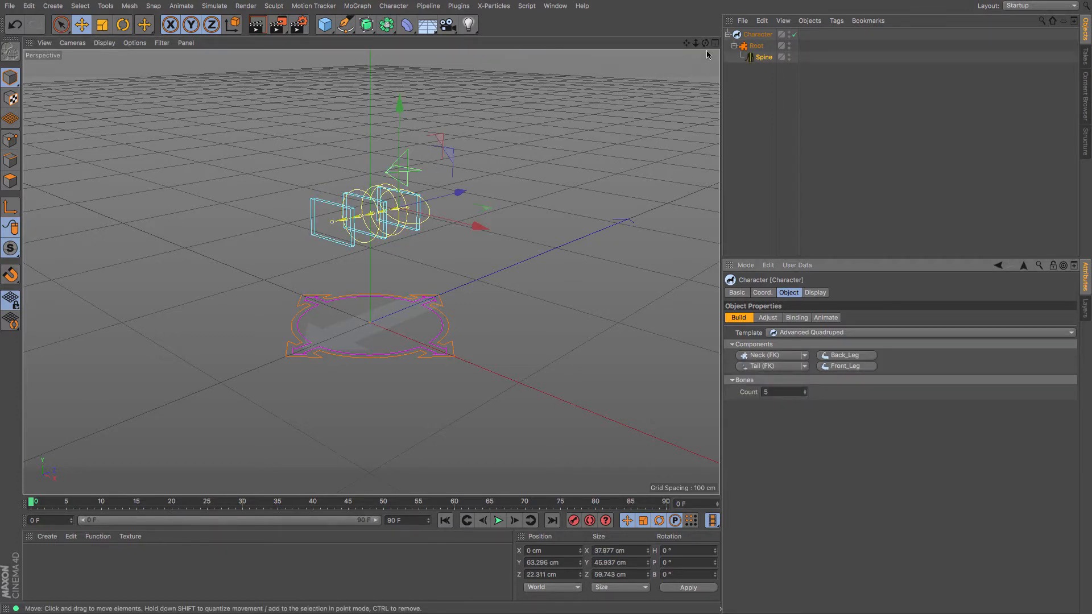
mouse_move(705, 44)
mouse_down()
mouse_move(699, 57)
mouse_move(601, 83)
mouse_move(693, 59)
mouse_up()
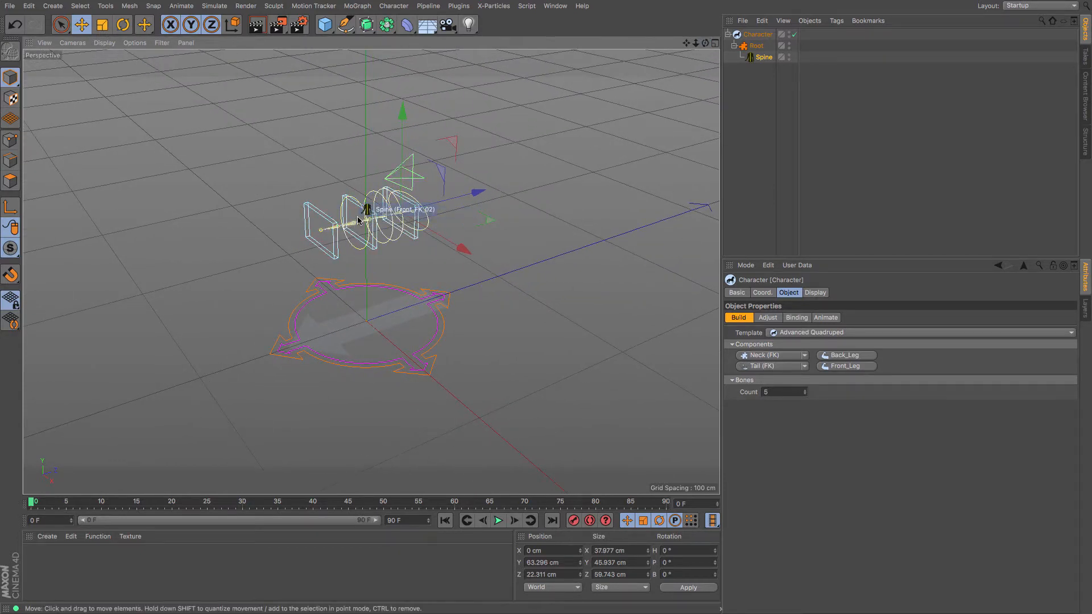
scroll(359, 216, up, 3)
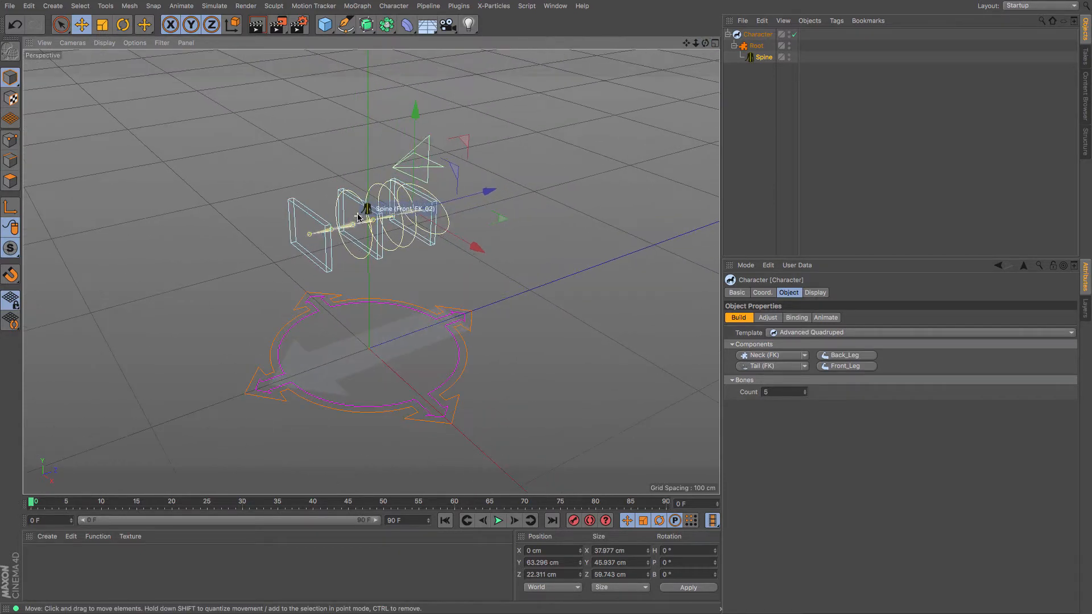
click(805, 390)
click(805, 390)
click(805, 394)
click(804, 394)
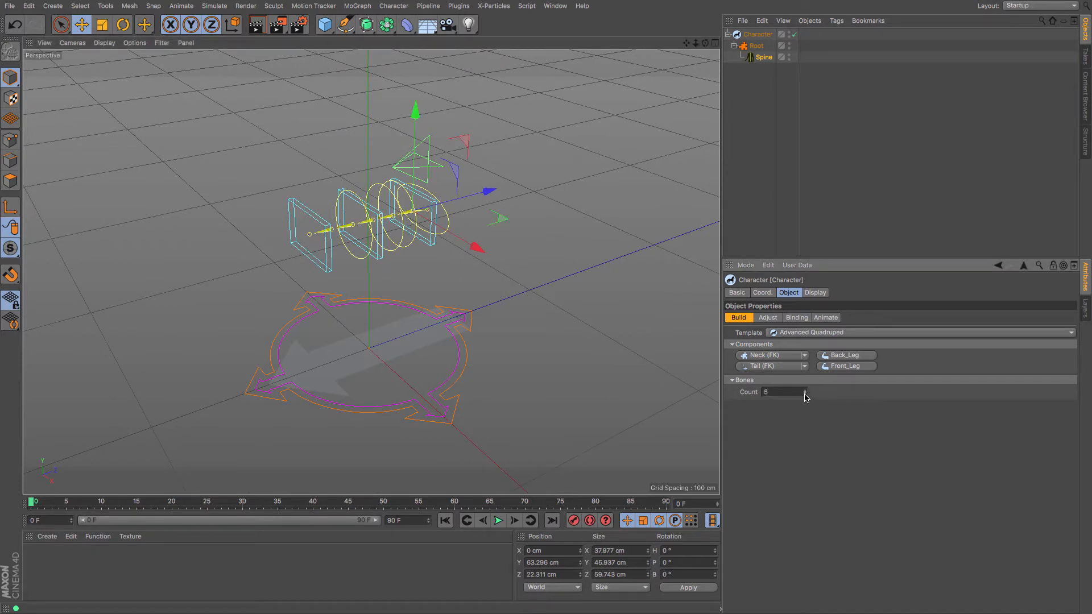
click(805, 394)
click(804, 394)
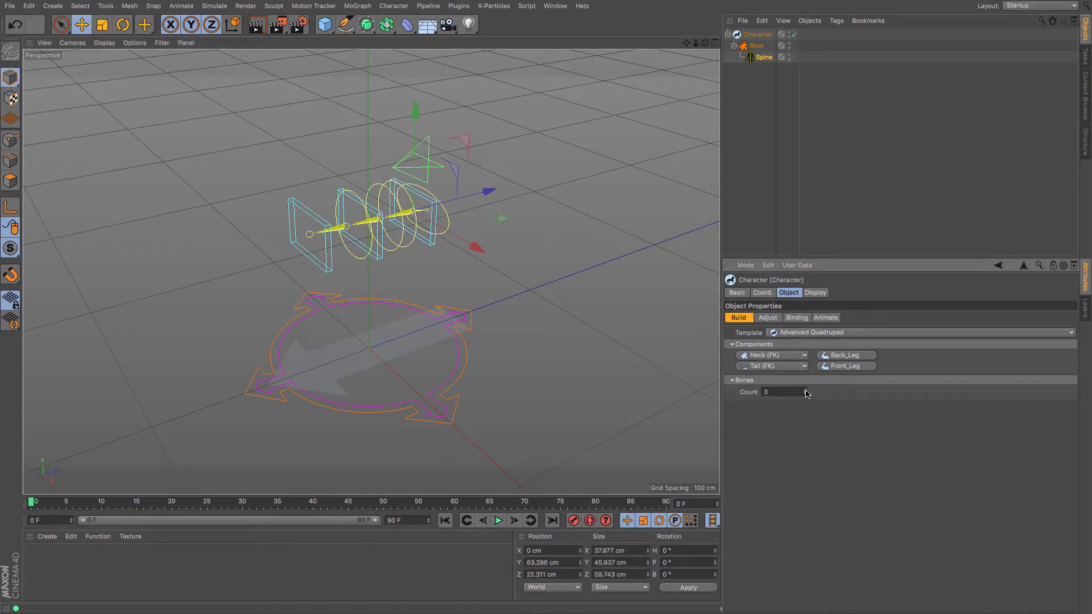
click(804, 390)
- Add a Neck (IK) component to the spine and a Head component to the neck
click(804, 356)
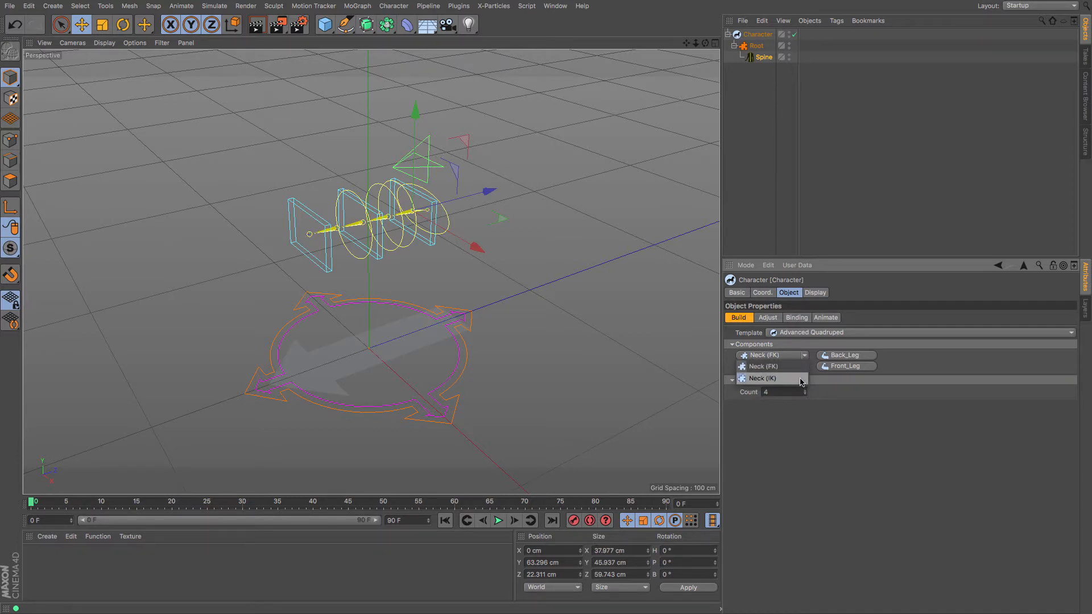
click(802, 378)
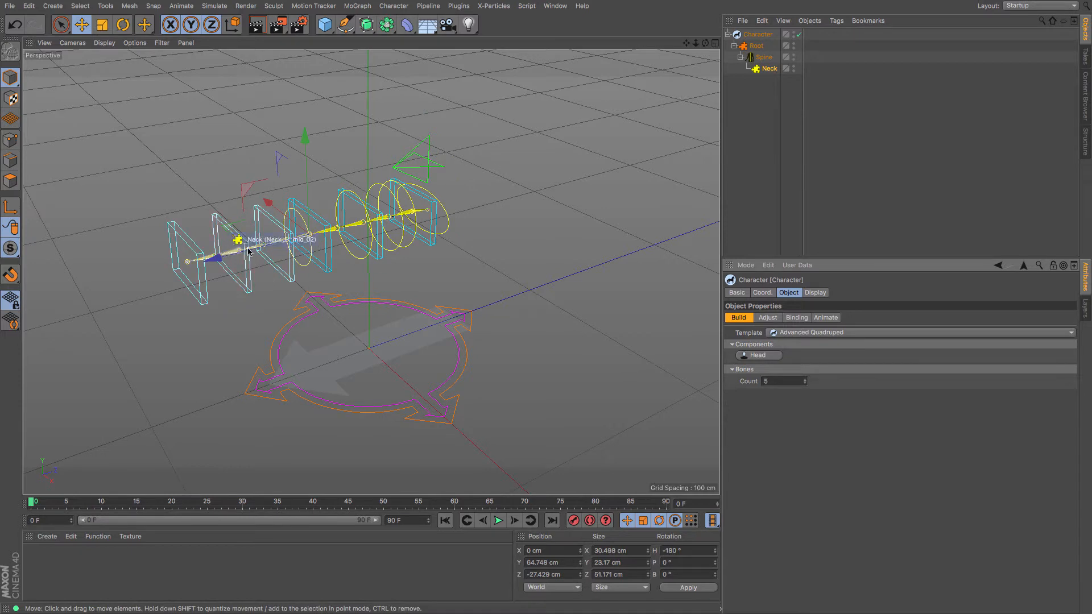
click(760, 355)
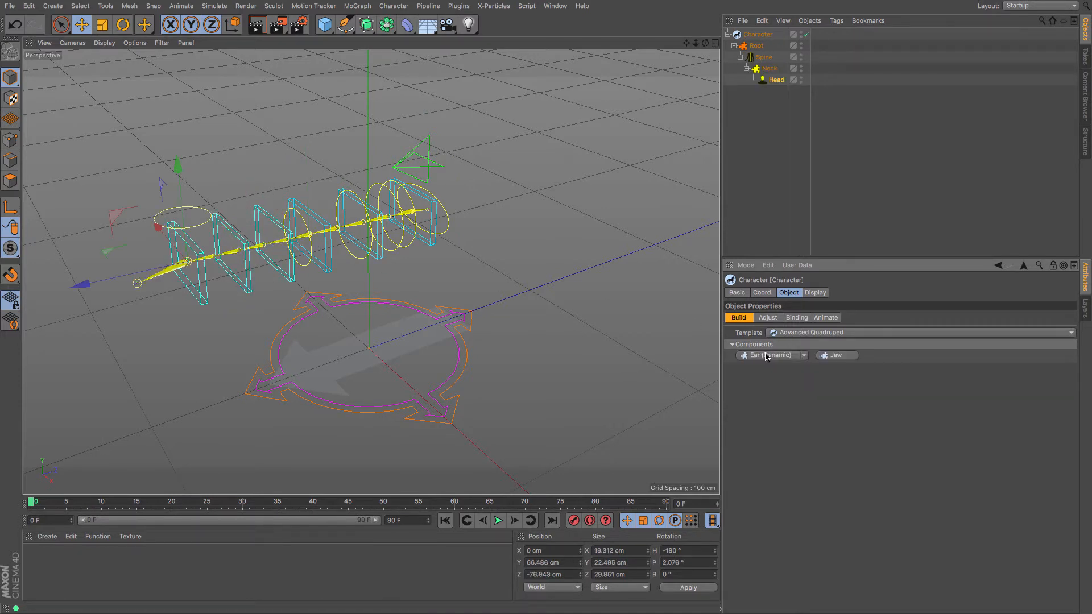
- Add a left and right pair of Ear (Dynamic) components and a Jaw component to the head
click(804, 356)
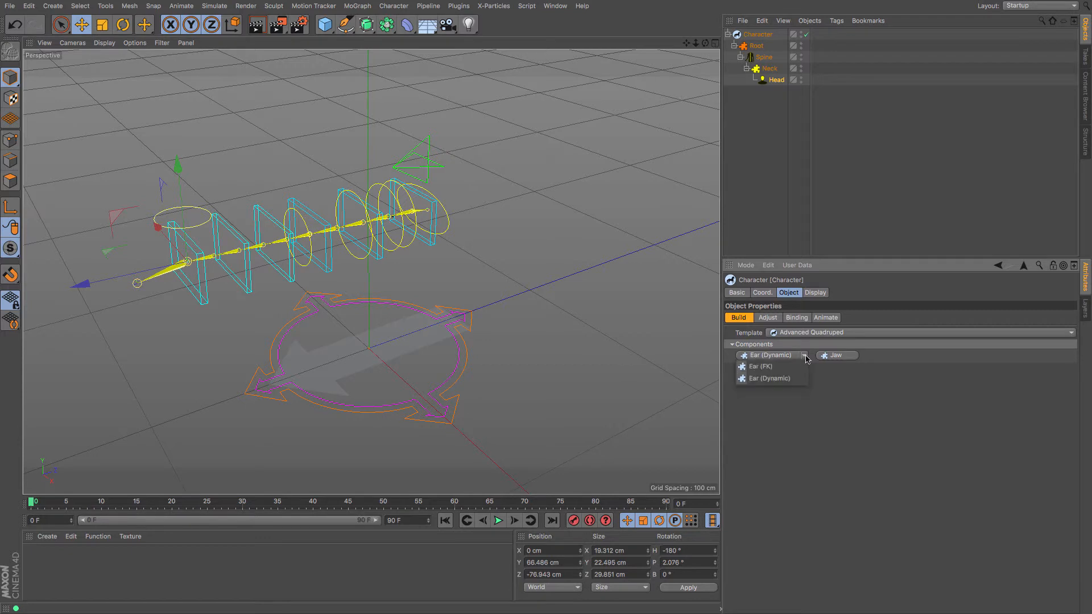
click(784, 378)
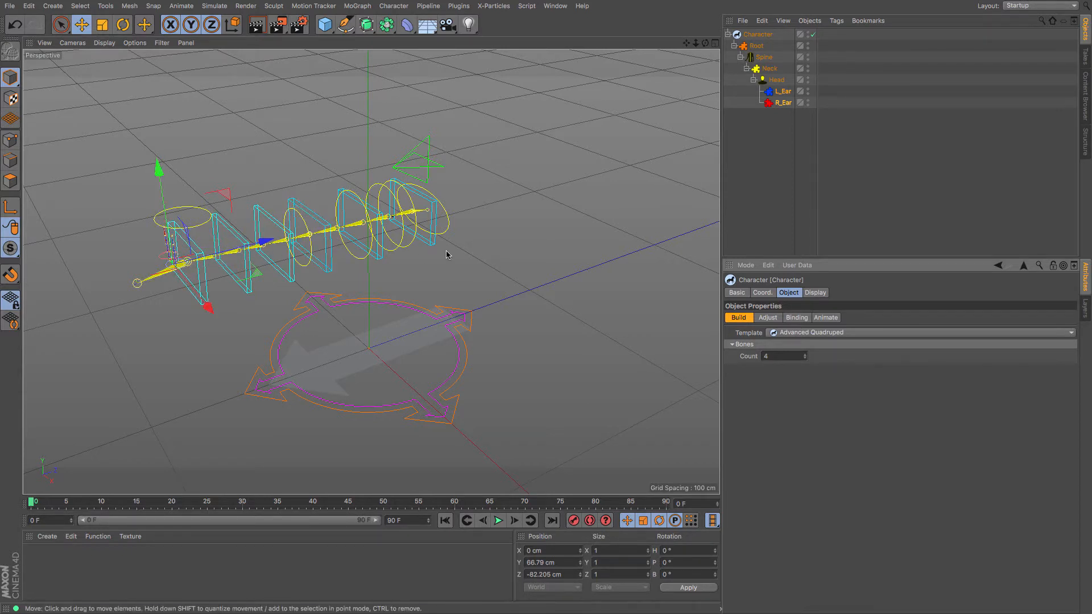
click(776, 81)
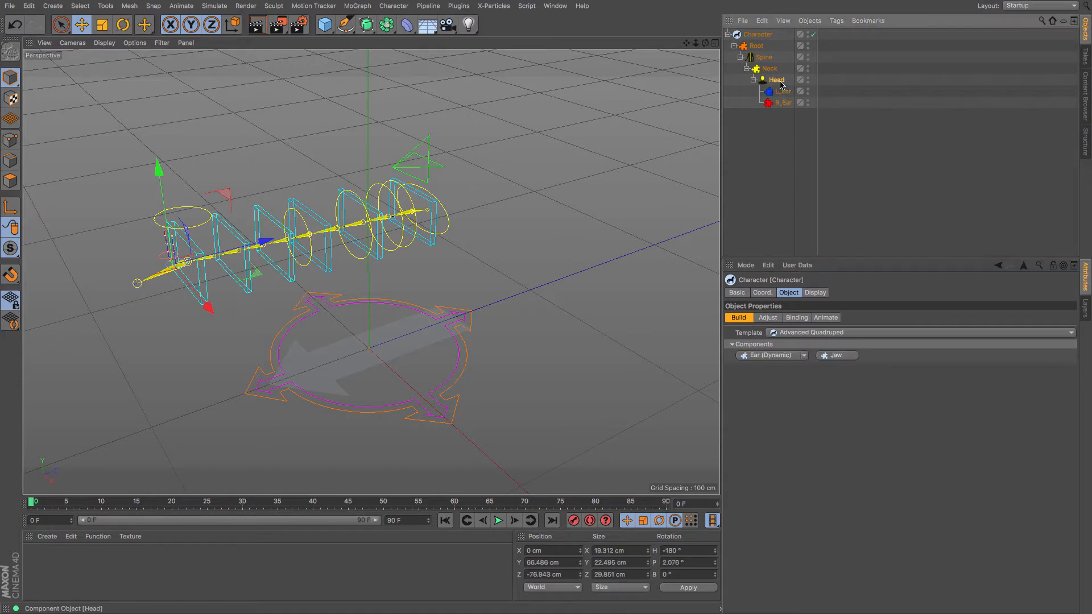
click(843, 356)
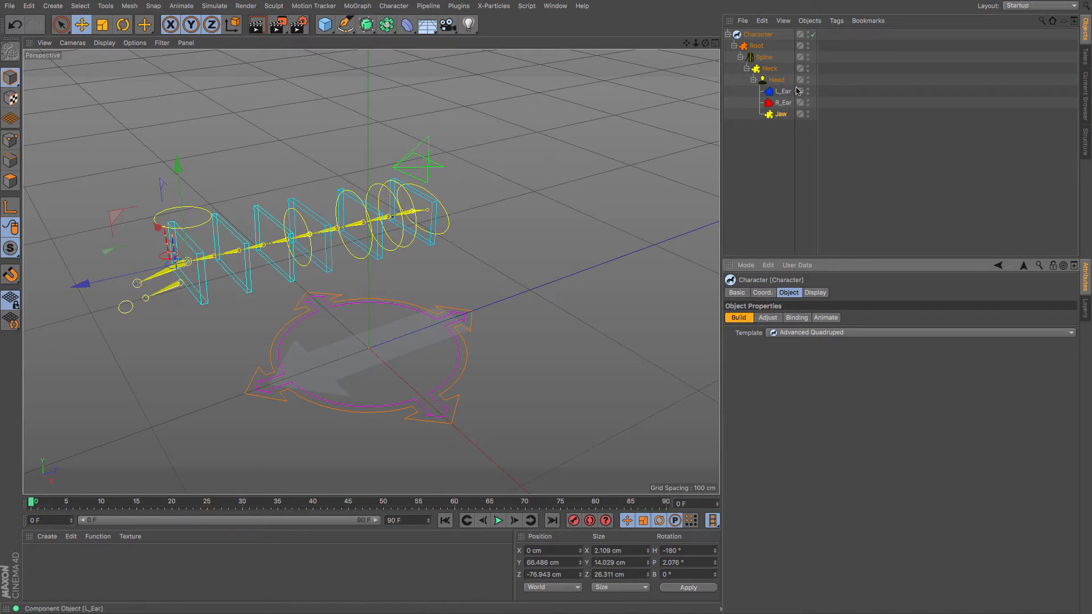
- Add a Tail (FK) component to the spine and set its bone count to 4
click(764, 57)
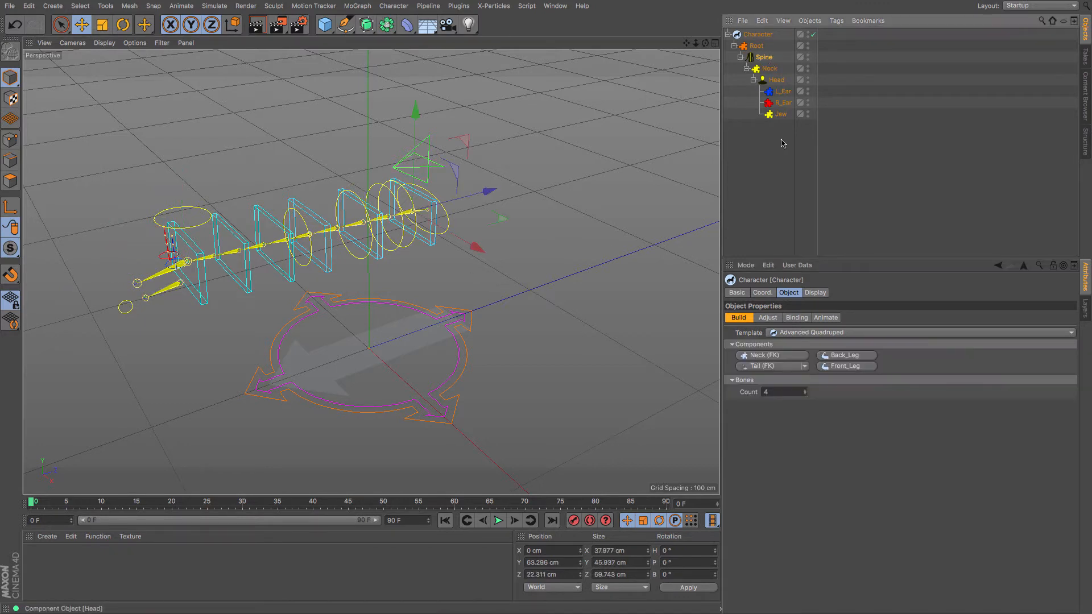
click(804, 366)
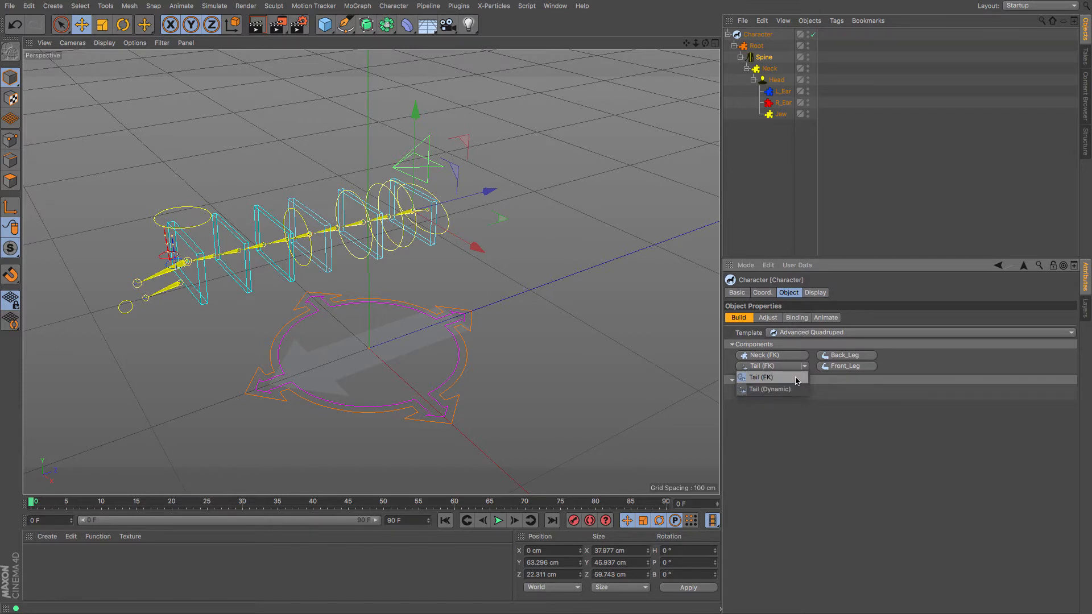
click(796, 379)
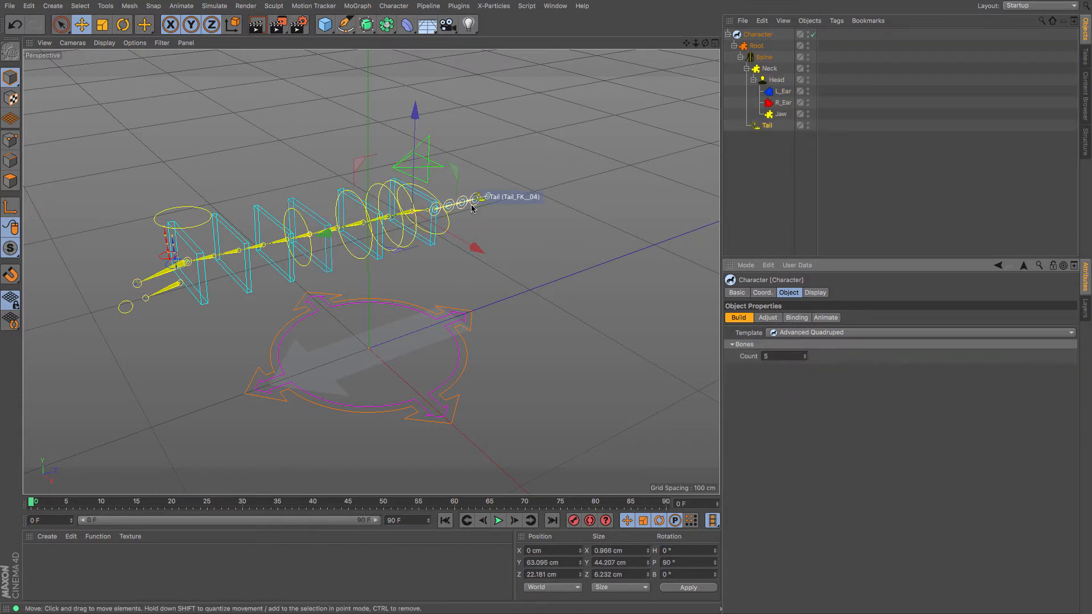
click(805, 359)
click(805, 359)
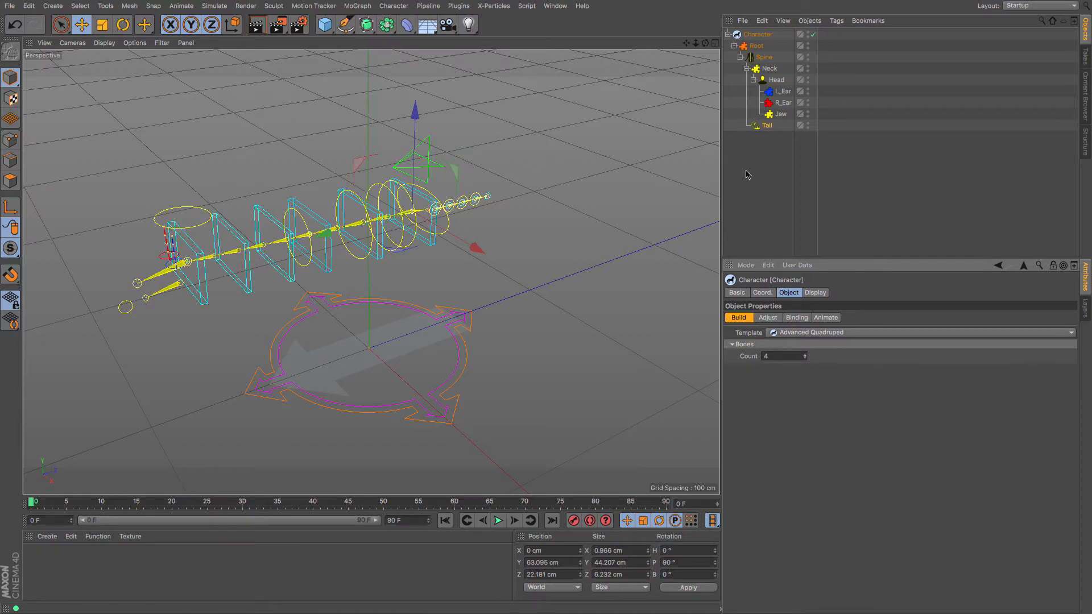
- Add left and right pairs of Back_Leg and Front_Leg components to the spine
click(767, 61)
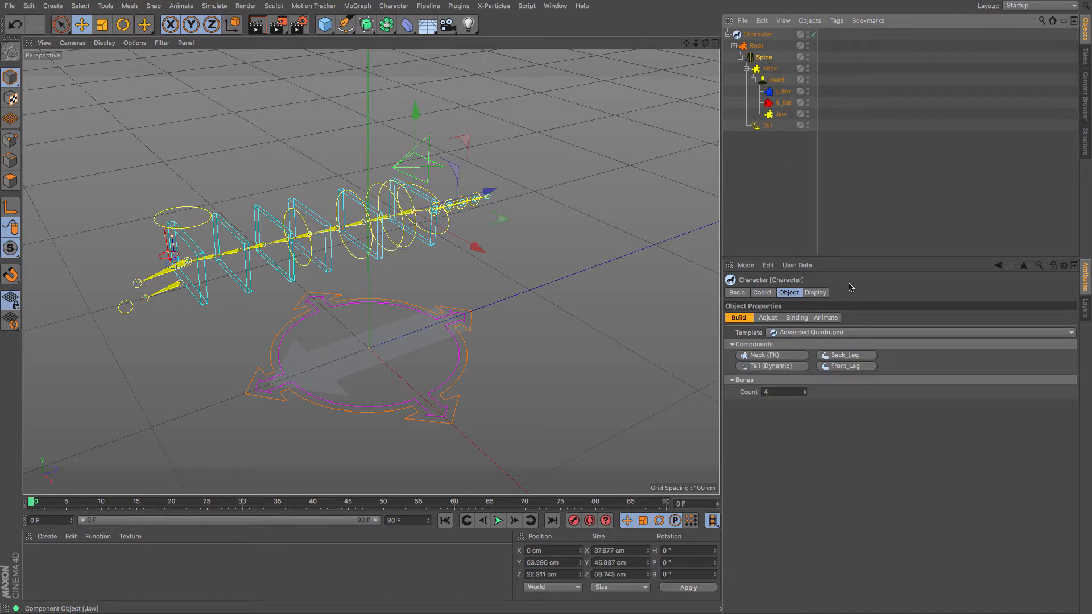
click(863, 358)
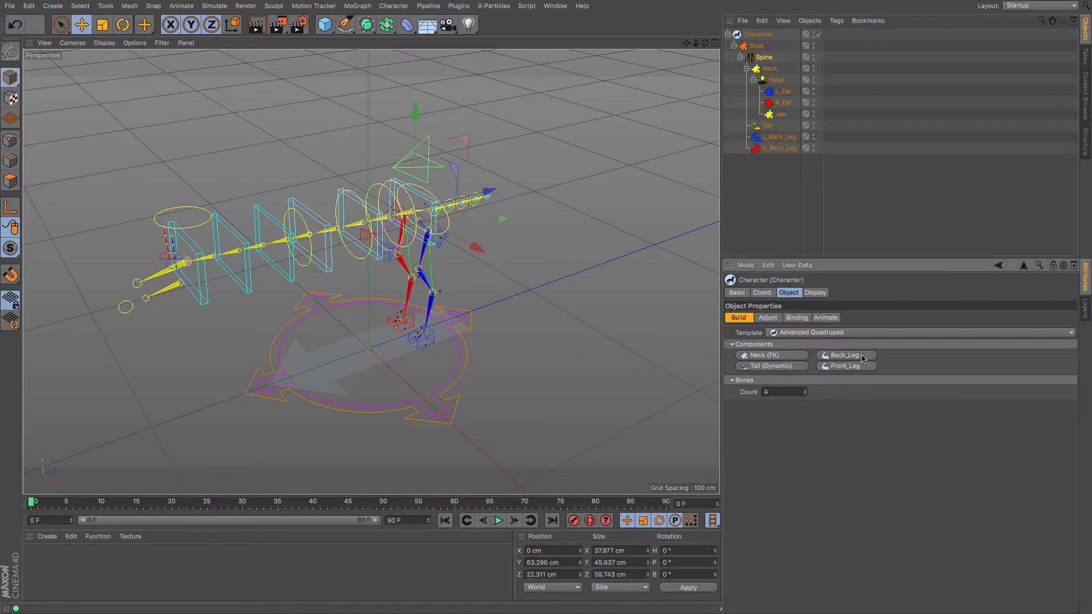
click(858, 367)
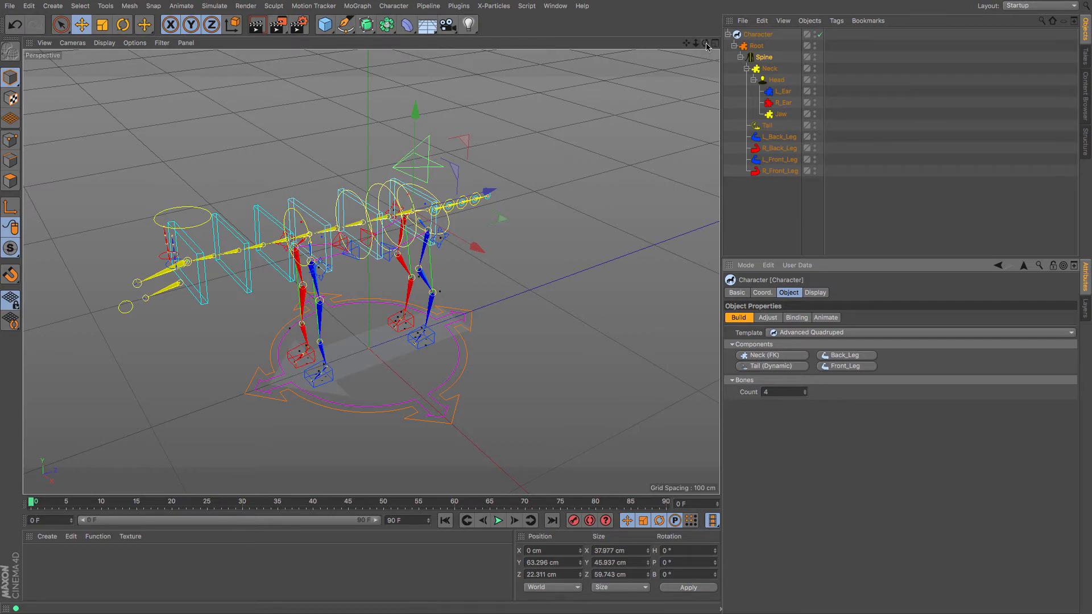
drag(705, 43, 449, 449)
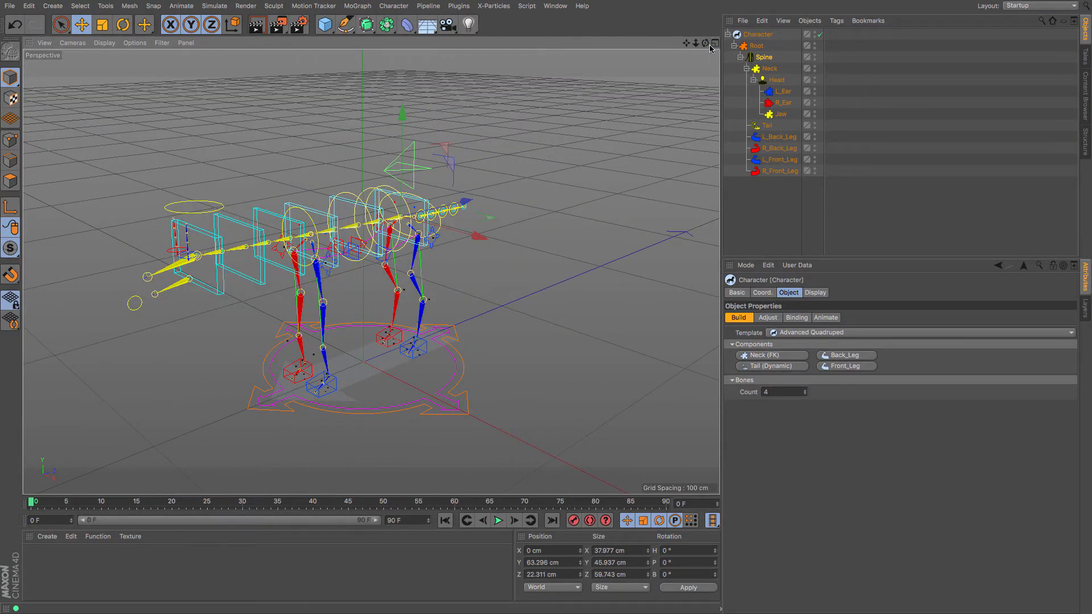
mouse_move(705, 44)
mouse_down()
mouse_move(643, 47)
mouse_move(705, 45)
mouse_up()
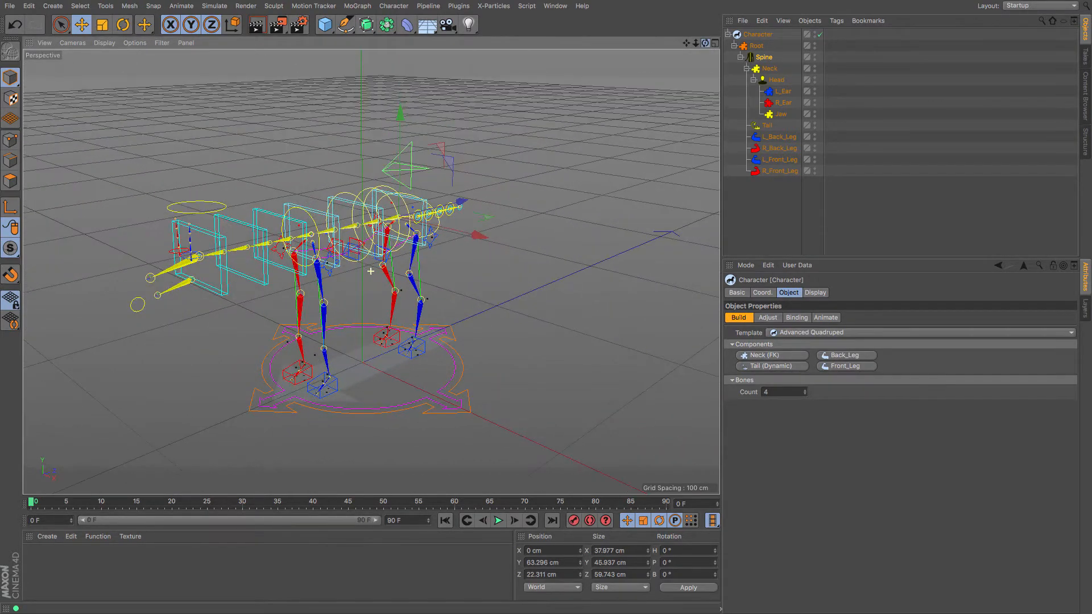
- Switch the character to Animate mode and try the Toe Twist control of the right front leg
click(780, 137)
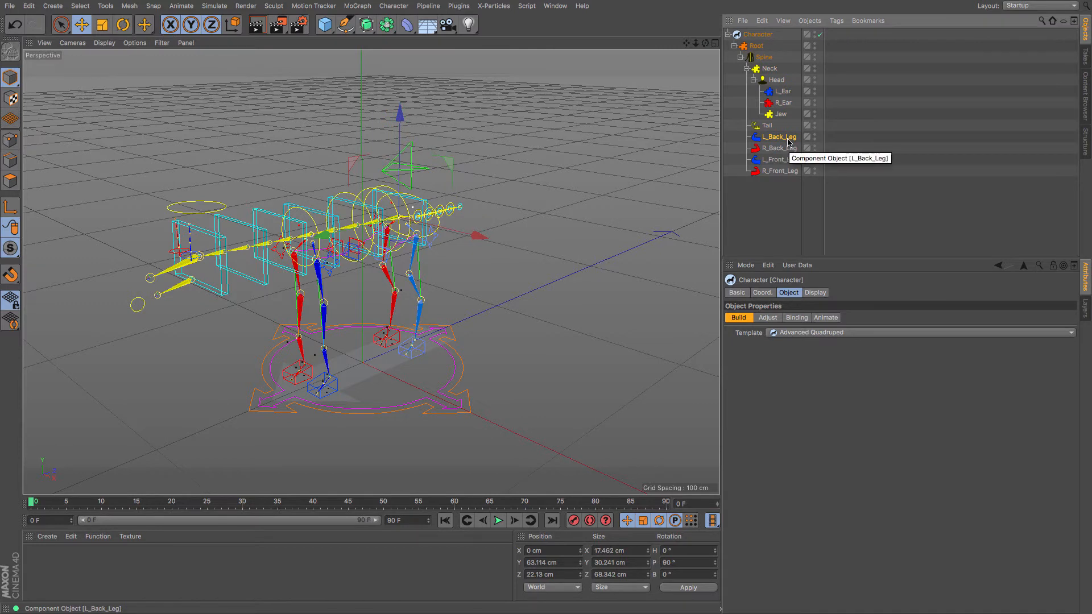
click(781, 172)
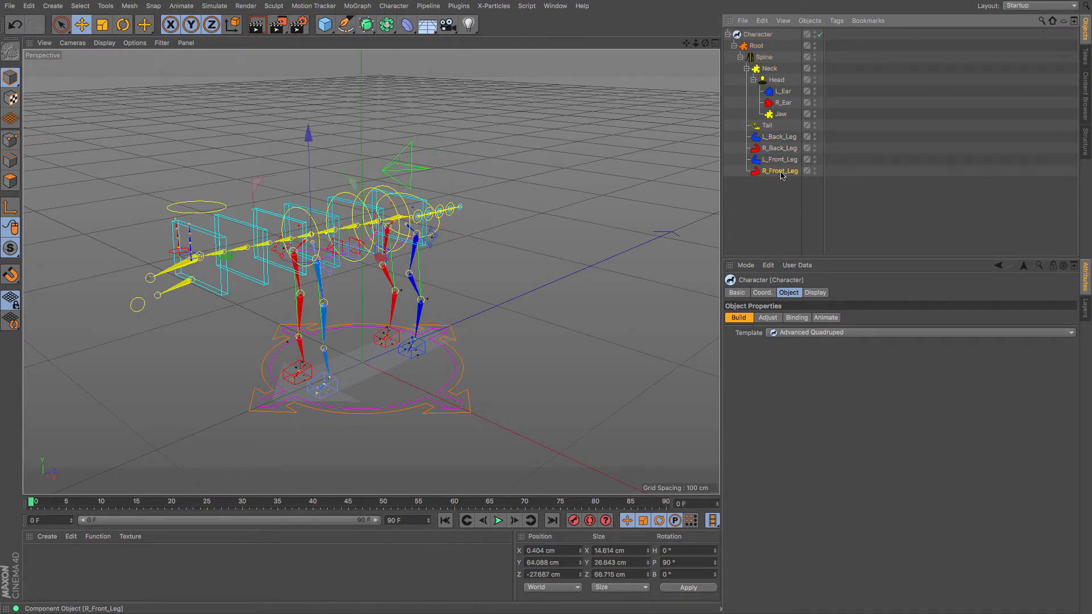
click(828, 321)
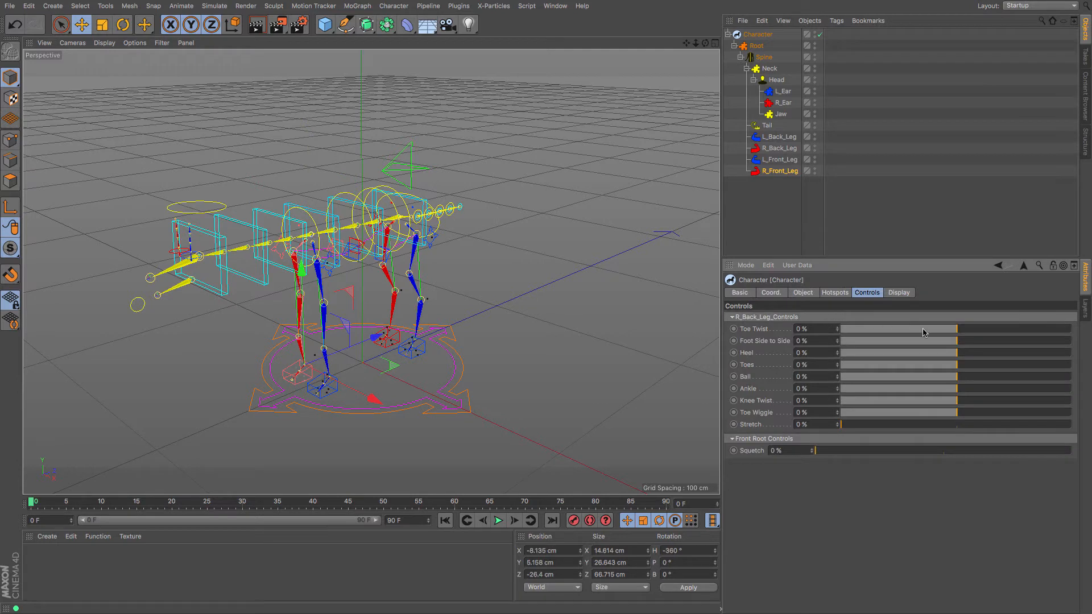
mouse_move(960, 333)
mouse_down()
mouse_move(1049, 336)
mouse_move(958, 336)
mouse_up()
- Examine the head and the left and right ear controllers of the rig for available controls
click(784, 103)
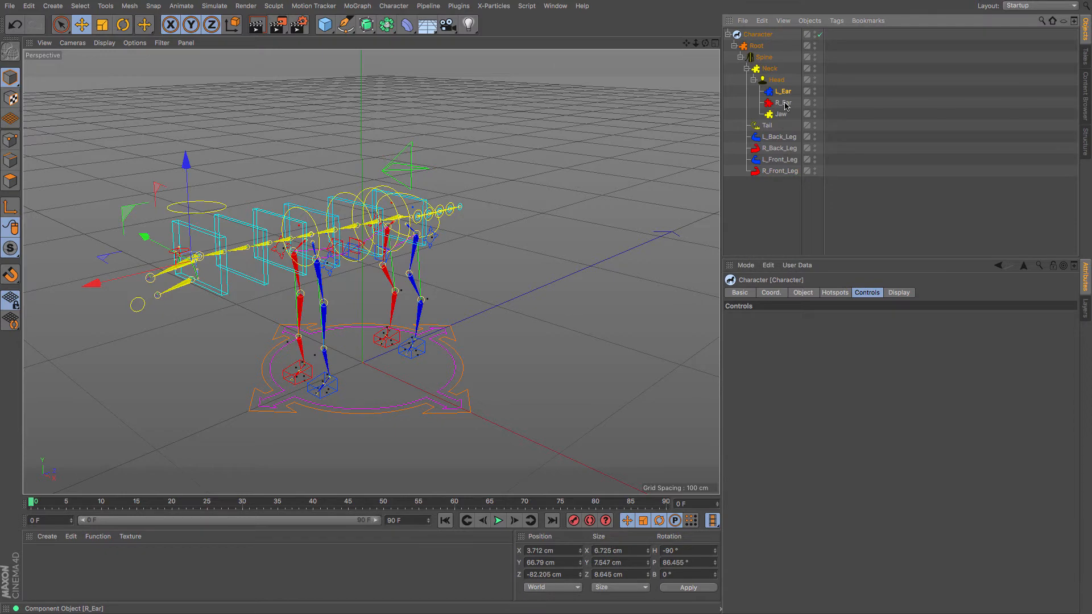
click(784, 102)
scroll(152, 253, up, 5)
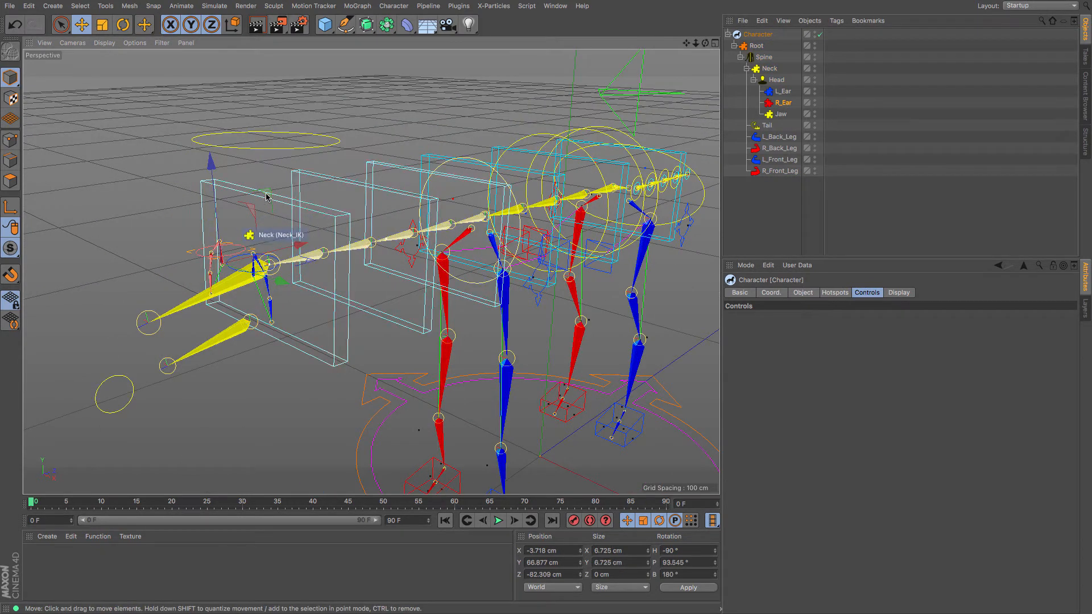
click(277, 149)
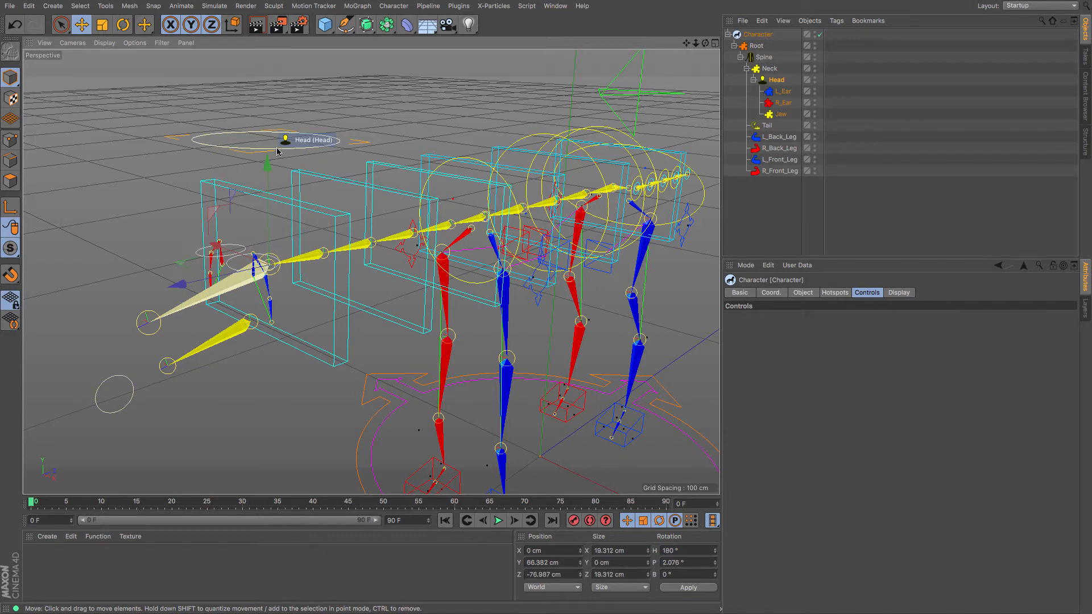
click(278, 273)
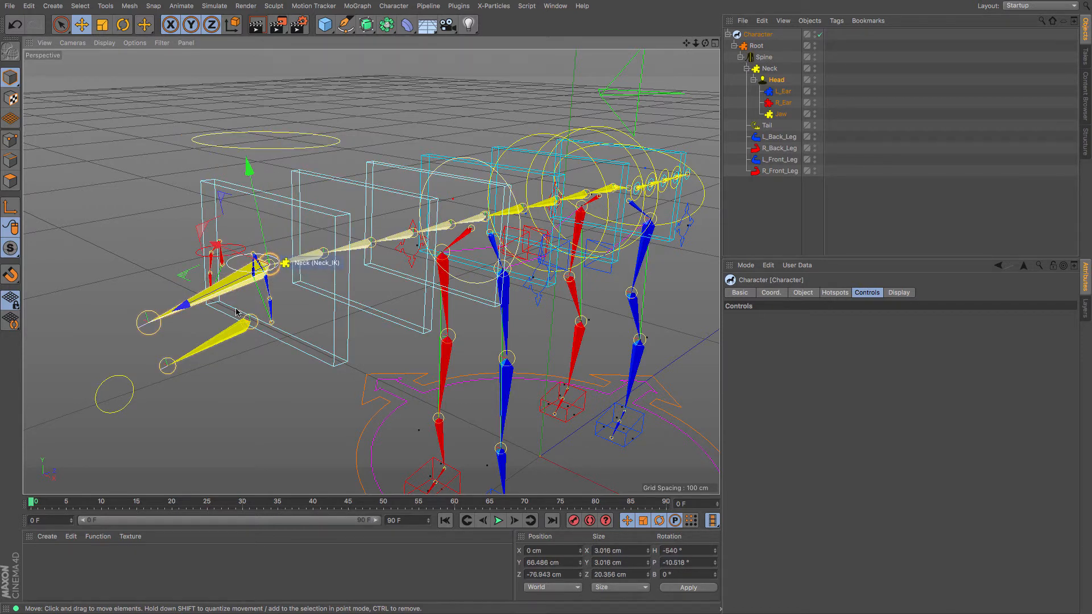
click(224, 262)
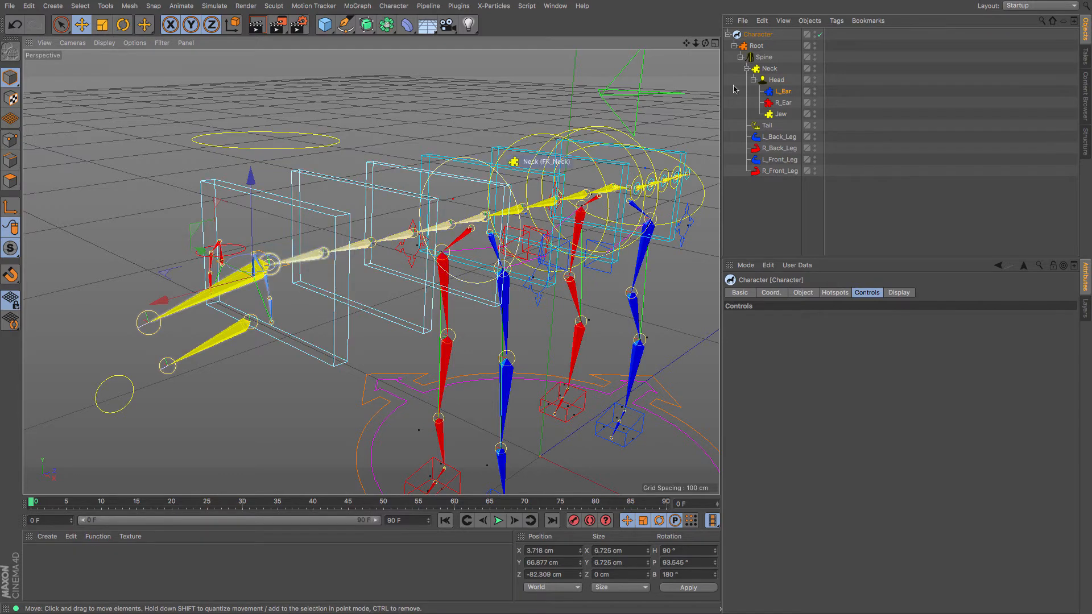
drag(705, 44, 768, 69)
click(342, 286)
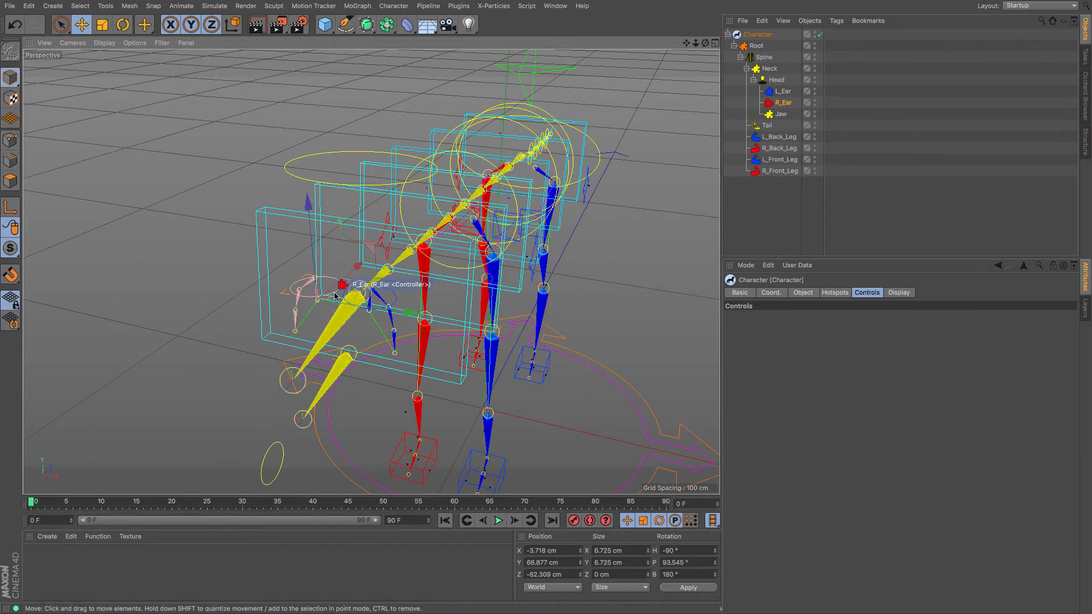
- Lower the jaw controller to a Y position of about 56.3 cm and rotate it to open the jaw
click(283, 445)
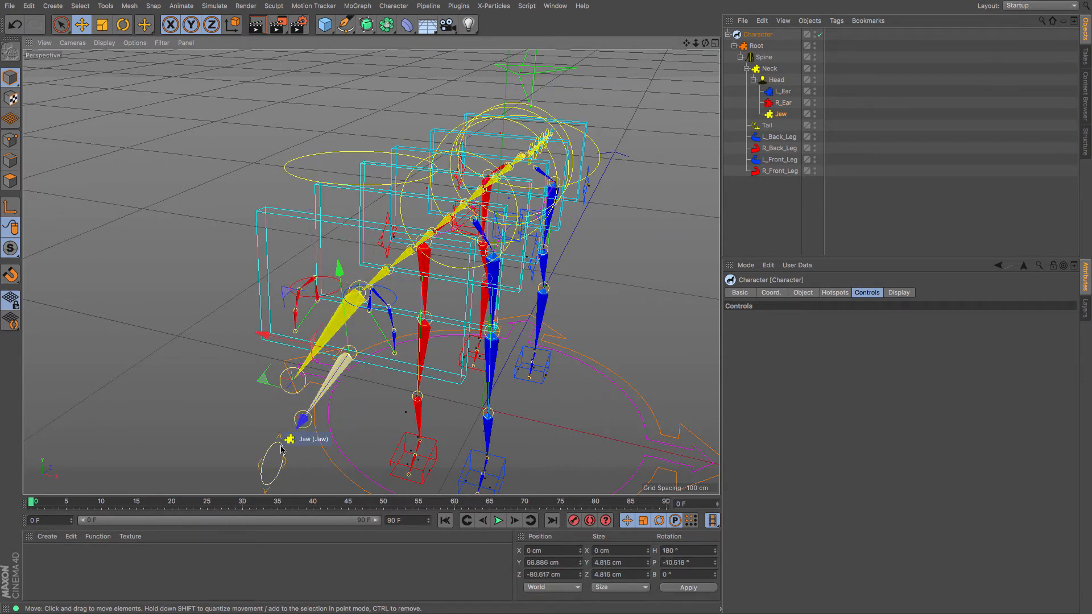
drag(339, 269, 345, 295)
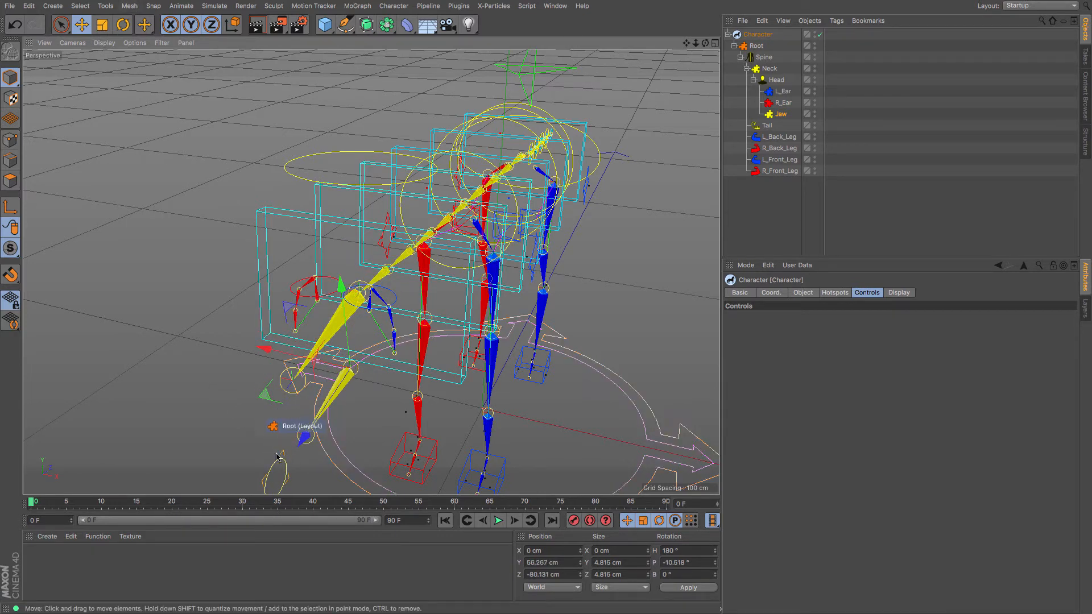
click(123, 24)
drag(348, 366, 436, 361)
- Lower the left back foot controller to about 3.6 cm in Y and try lifting it to bend the leg
click(534, 363)
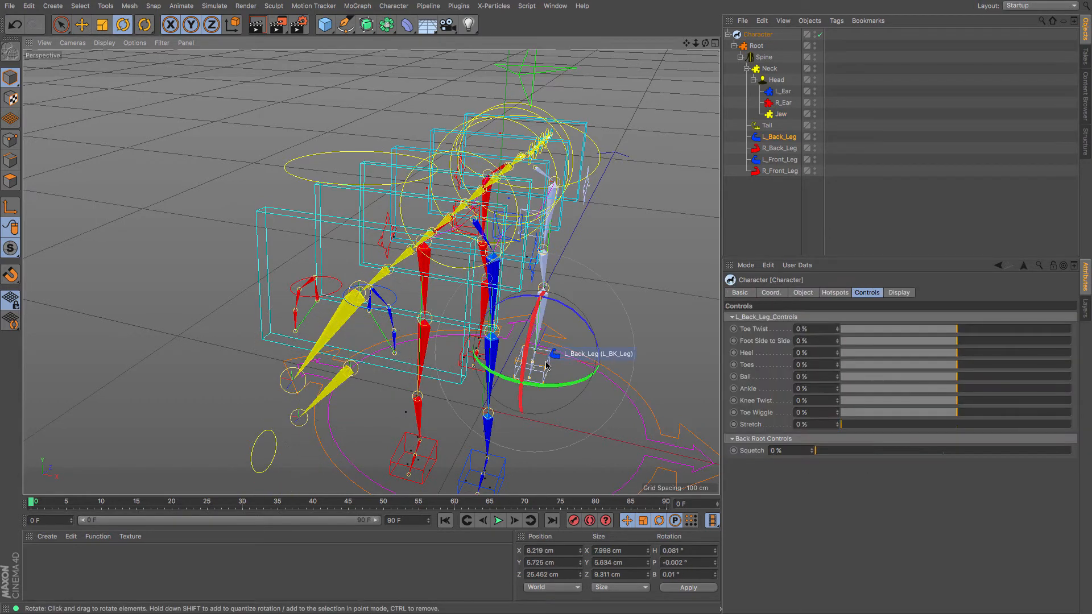
key(e)
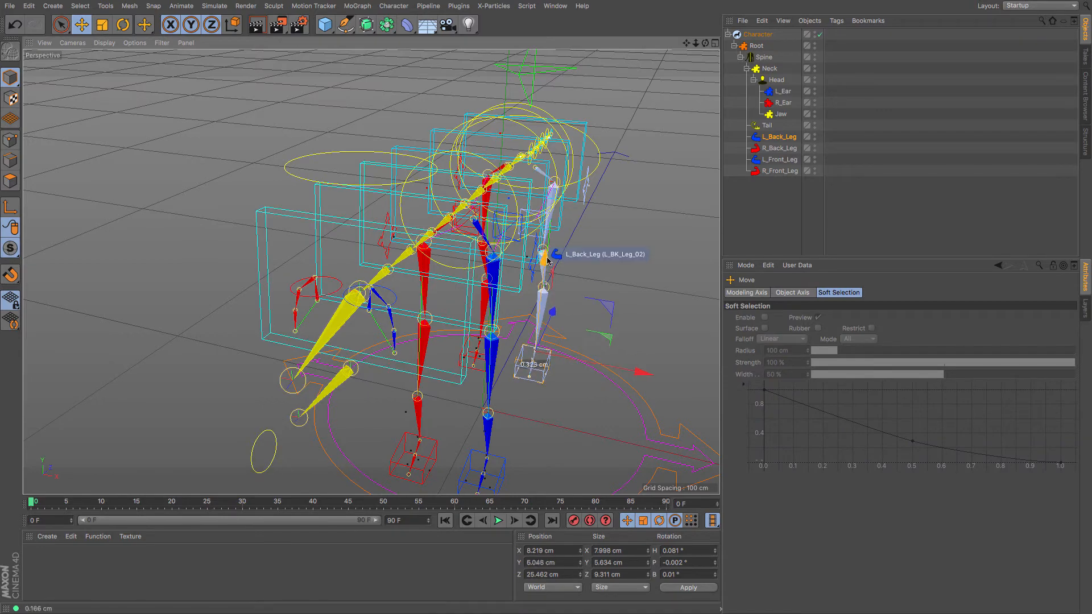
mouse_move(548, 261)
mouse_down()
mouse_move(547, 209)
mouse_move(547, 267)
mouse_up()
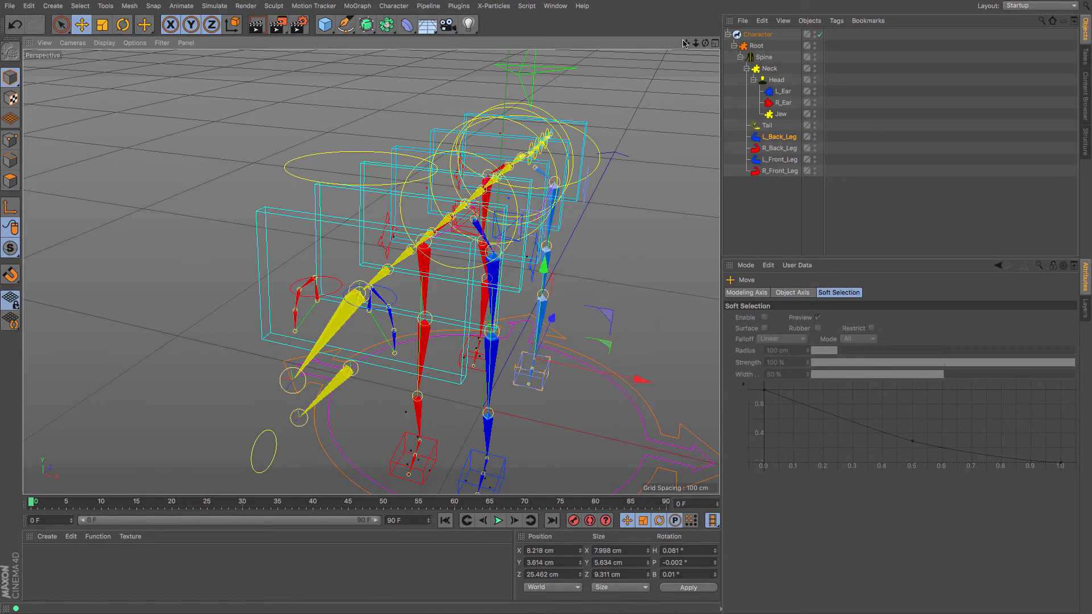
drag(686, 43, 591, 11)
drag(705, 45, 620, 19)
drag(592, 321, 591, 278)
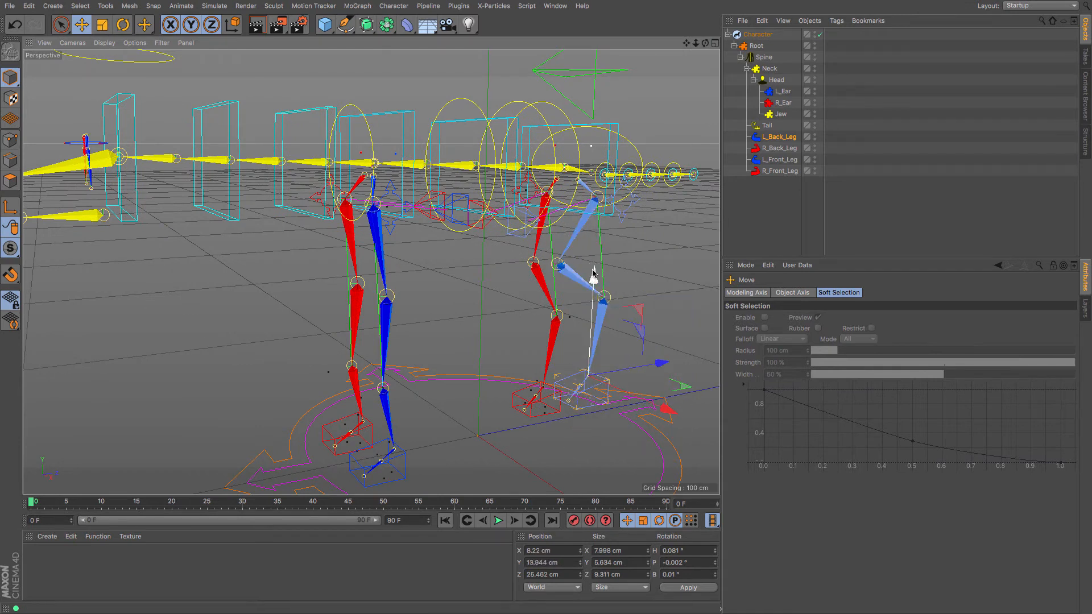
click(624, 214)
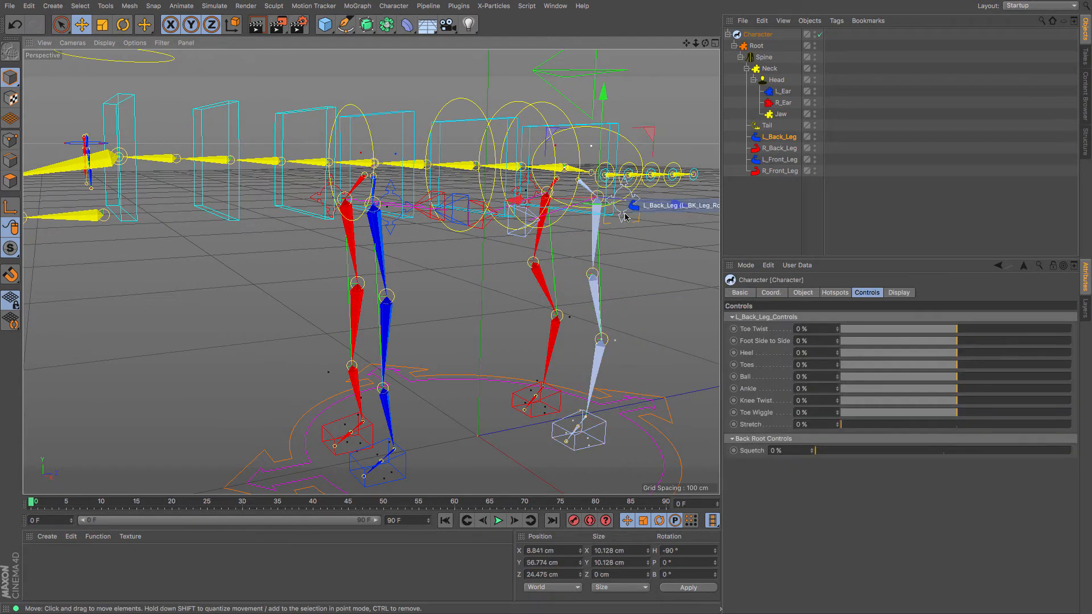
- Select the spine controller and enable Hide FK Spine Controls
click(597, 59)
drag(696, 44, 707, 77)
scroll(371, 271, down, 3)
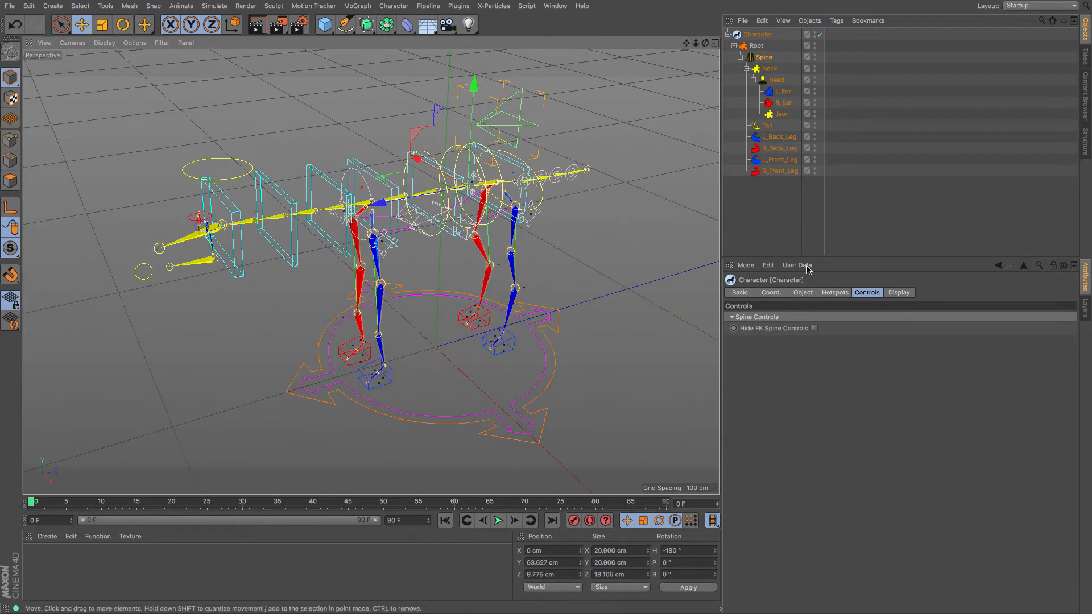
click(814, 329)
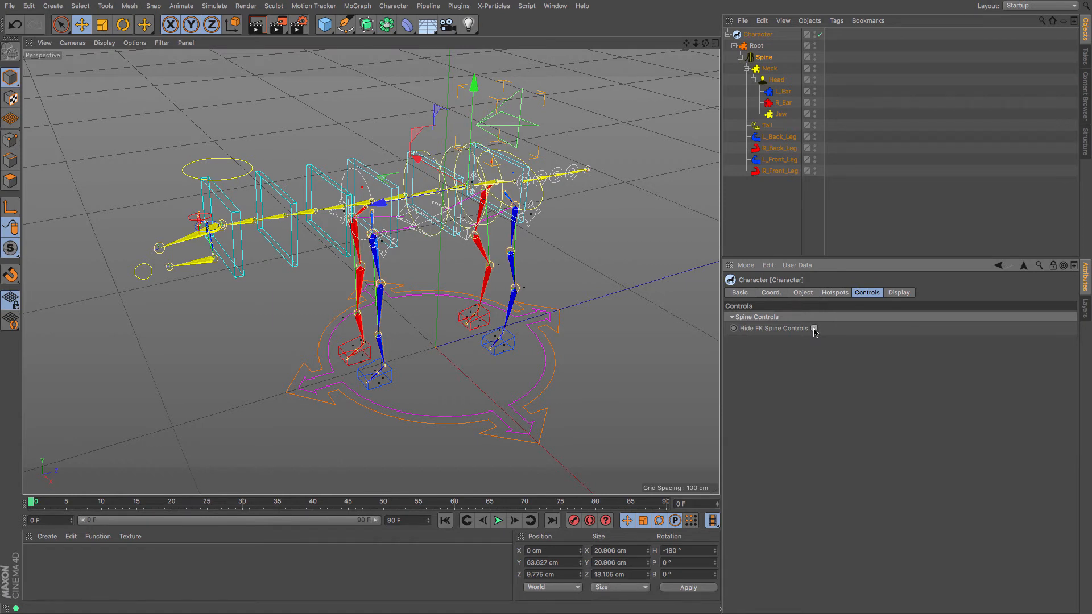
- Examine the controls offered by the leg, right ear, head and neck components
click(779, 148)
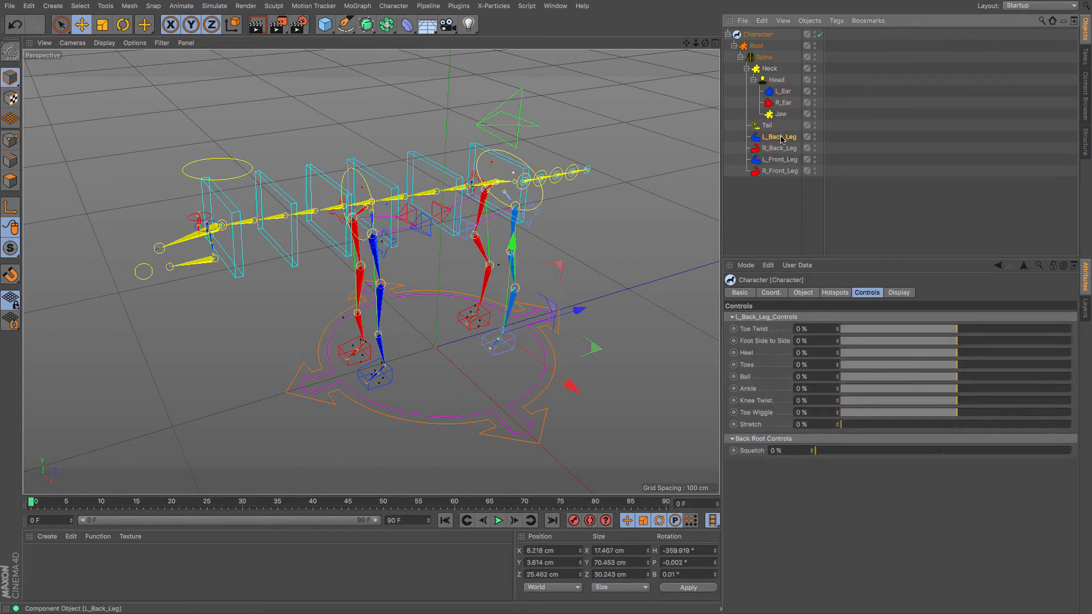
click(780, 160)
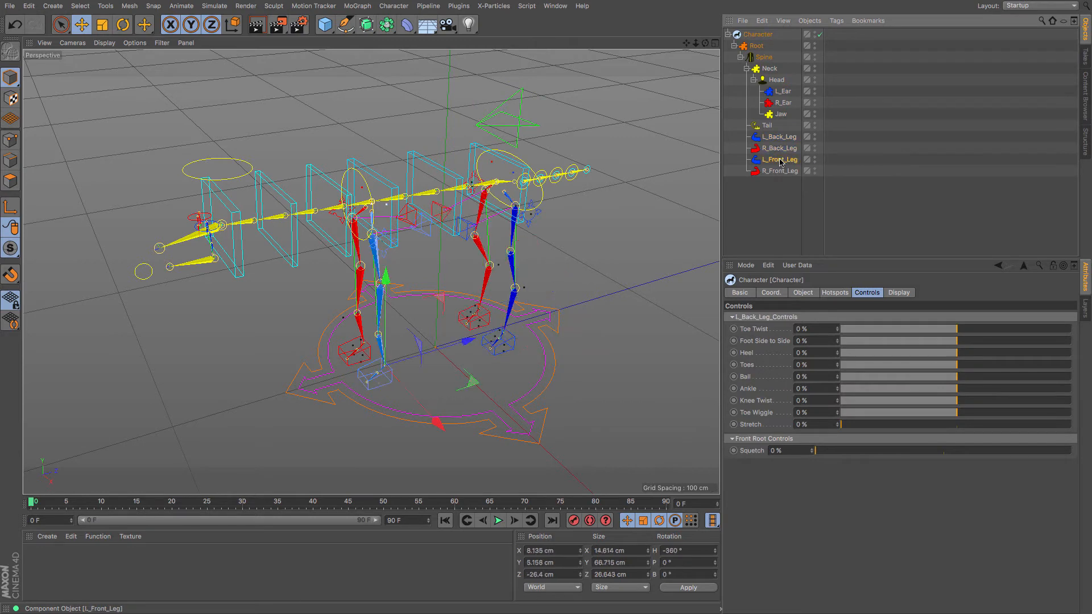
click(783, 103)
click(777, 80)
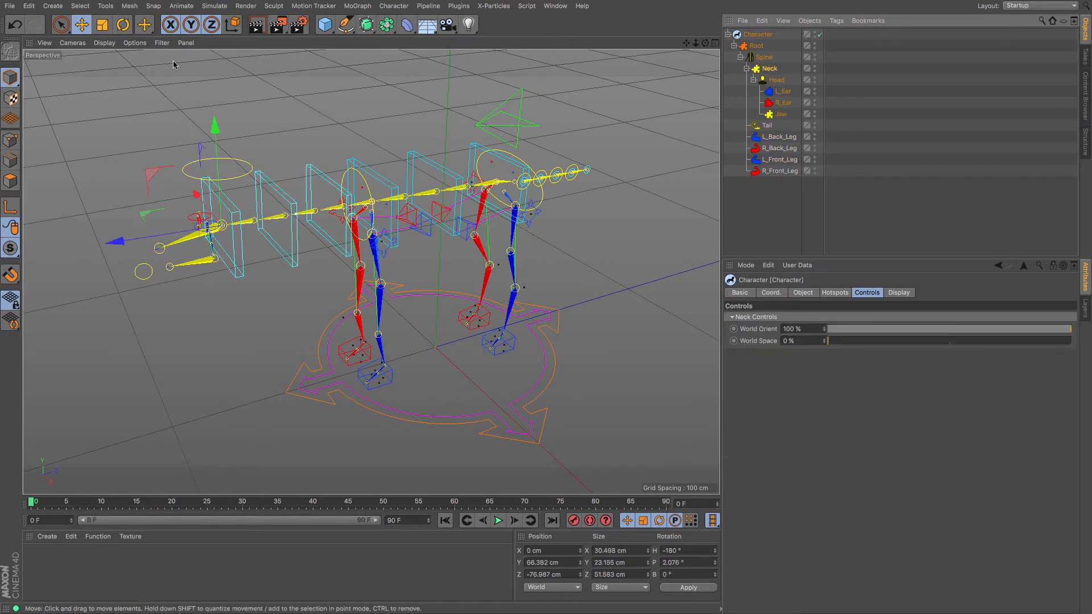
- Try rotating the neck controller sideways and undo the rotation
key(r)
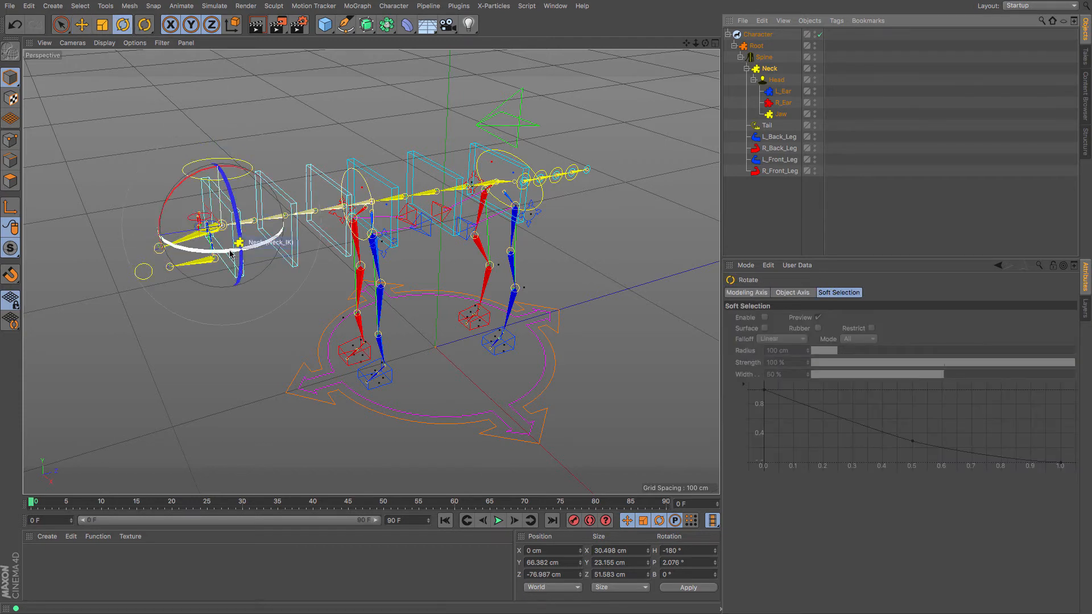
drag(228, 249, 293, 241)
key(ctrl+z)
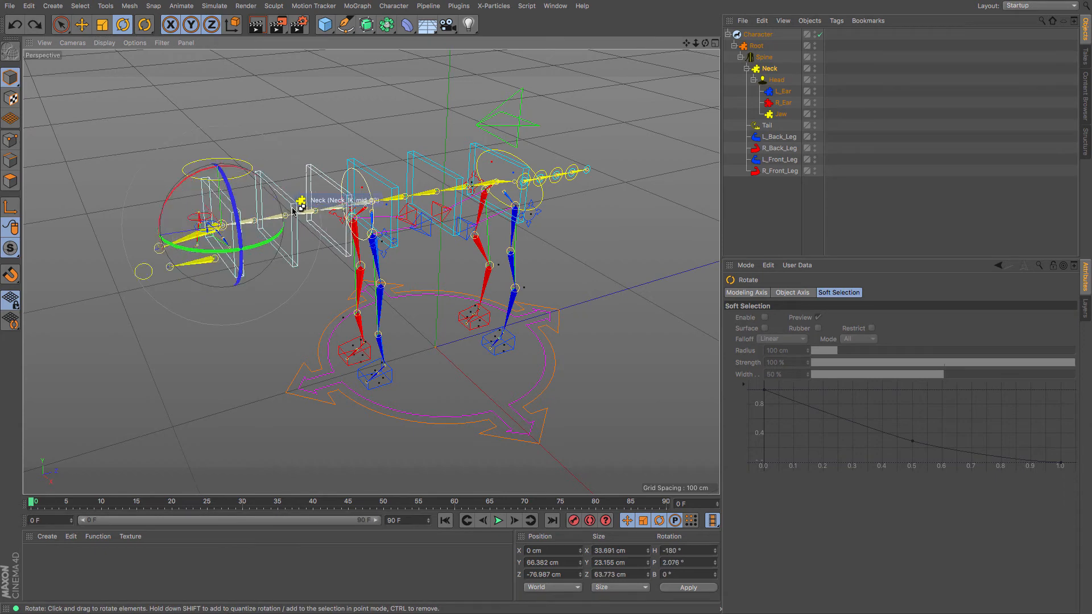
- Select the head controller, try turning the head sideways, and undo the rotation
click(250, 163)
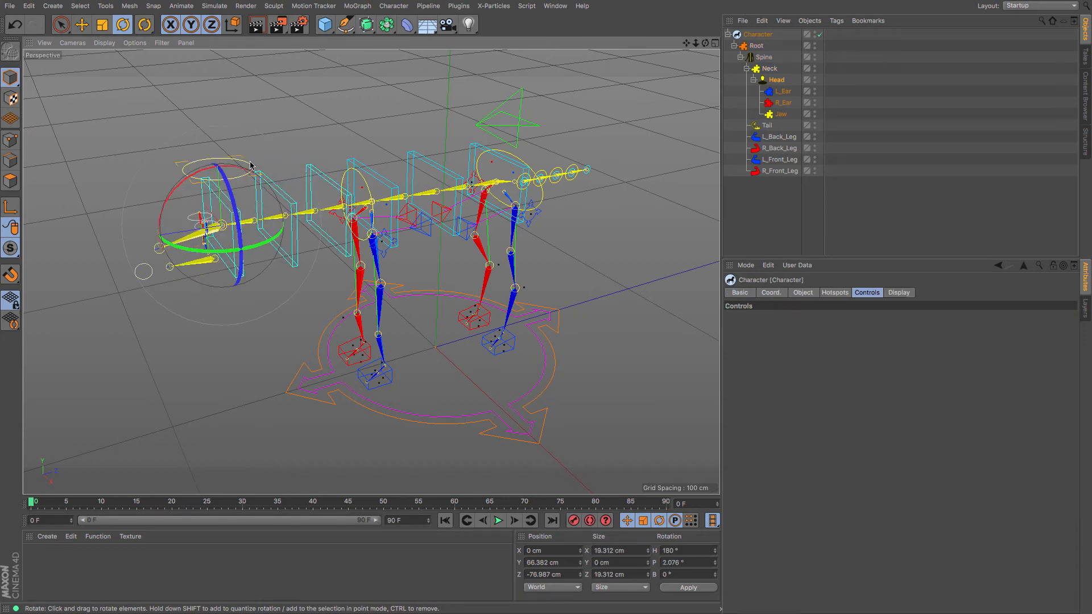
scroll(209, 215, up, 6)
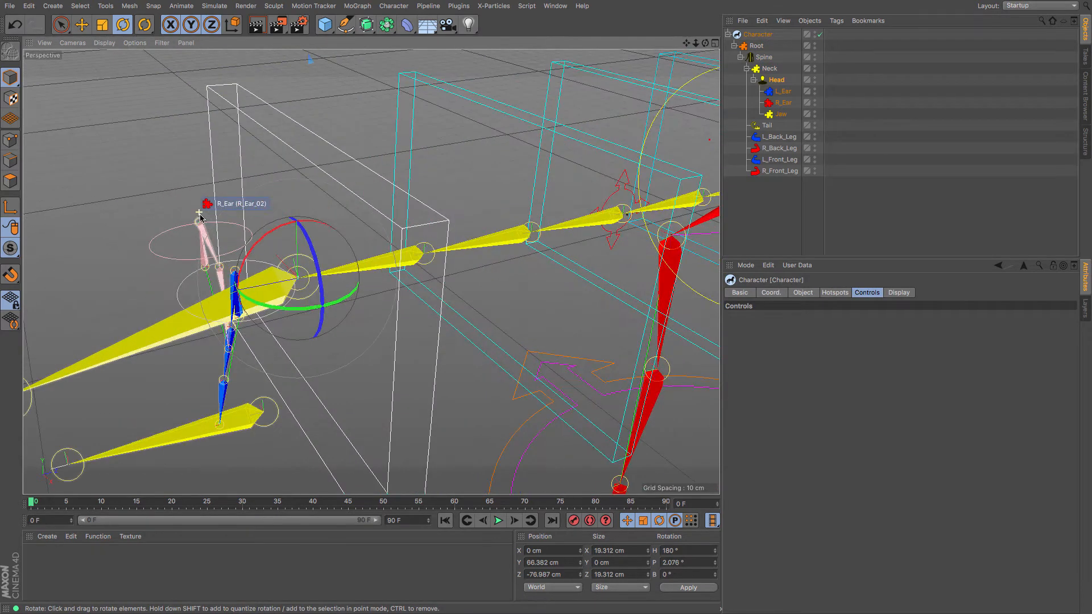
scroll(232, 87, down, 6)
click(202, 102)
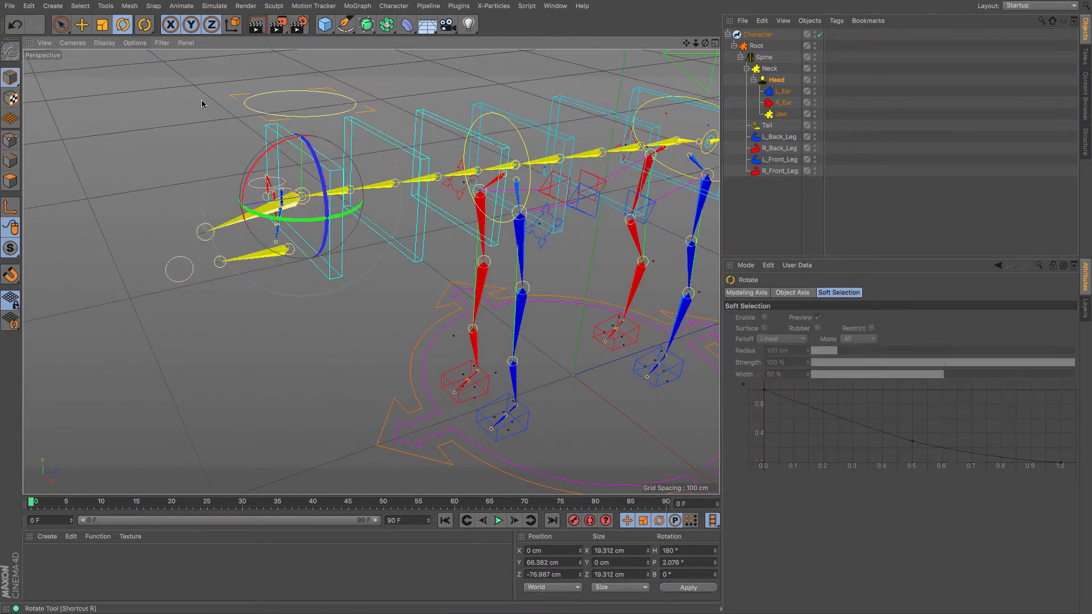
mouse_move(269, 166)
mouse_down()
mouse_move(241, 186)
mouse_move(275, 174)
mouse_up()
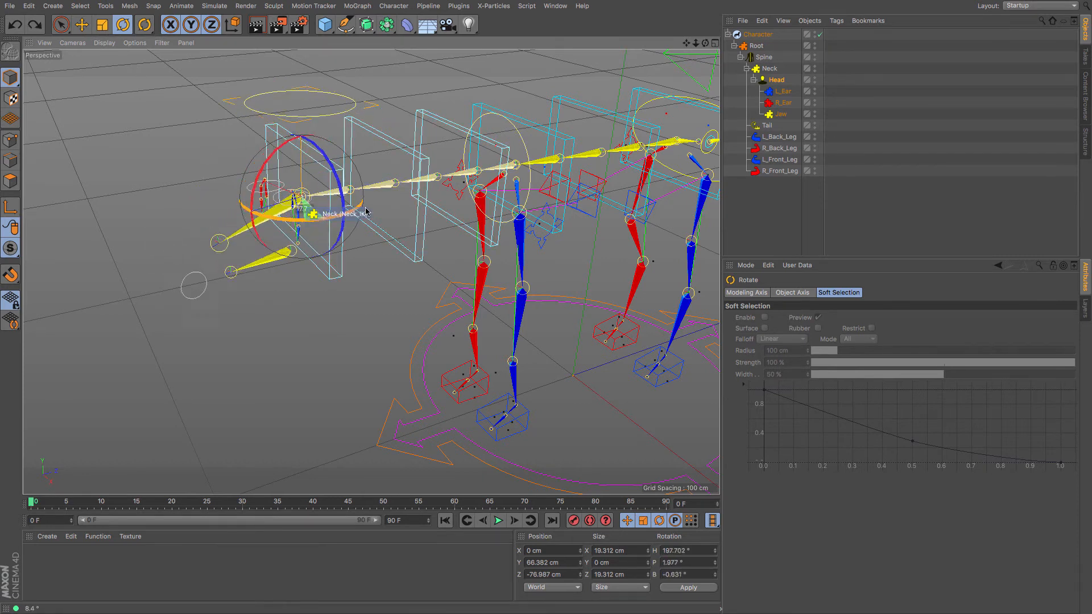
drag(365, 212, 317, 225)
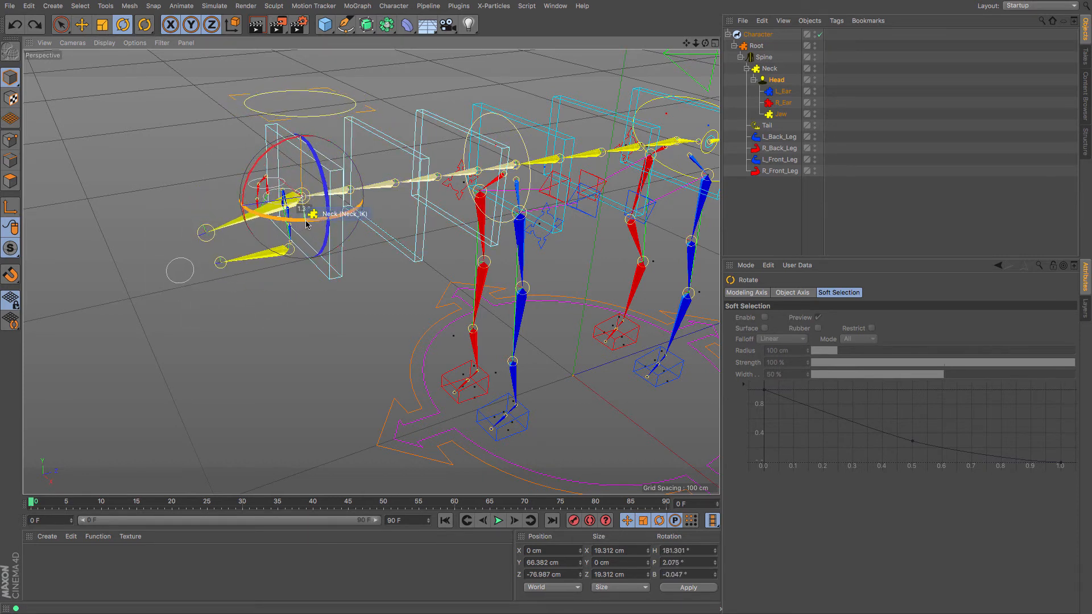
key(super+z)
- Rotate the front spine controller to a pitch of about 44° so the neck and head rise
scroll(451, 209, down, 2)
scroll(452, 212, down, 1)
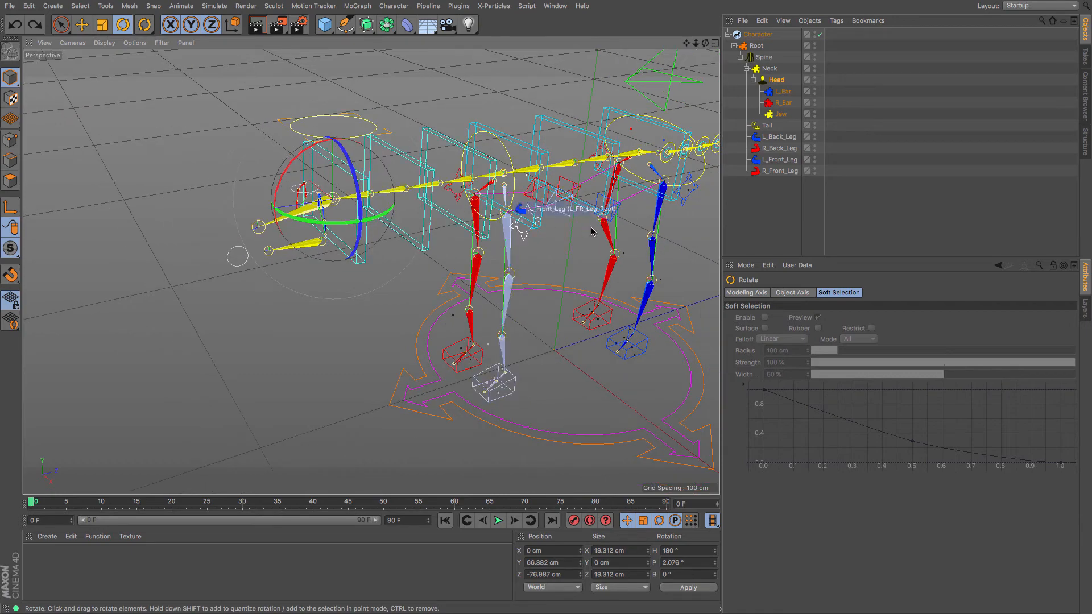
click(535, 232)
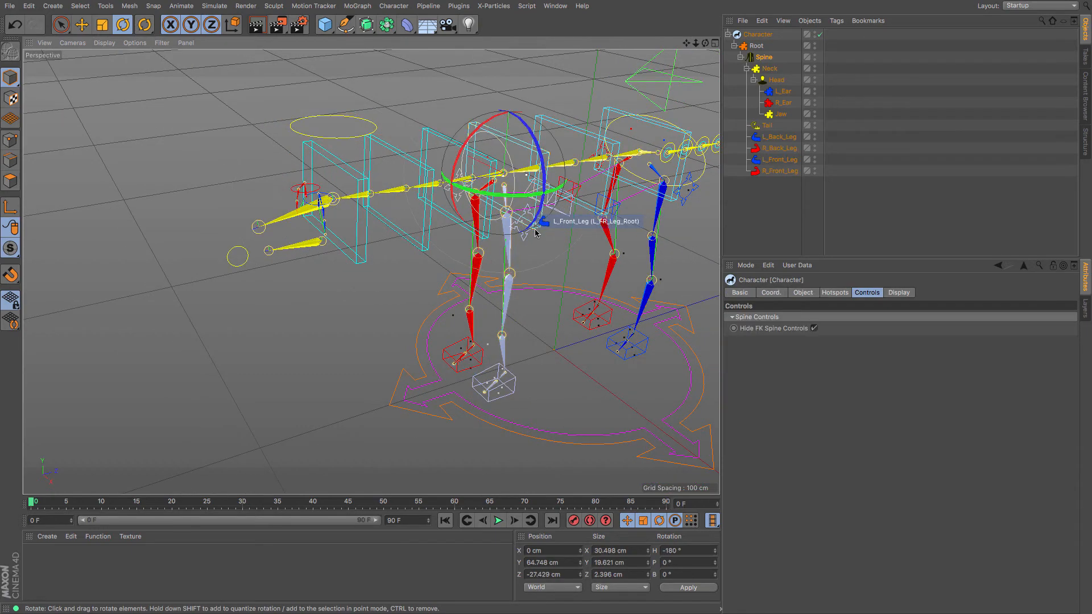
drag(704, 45, 493, 225)
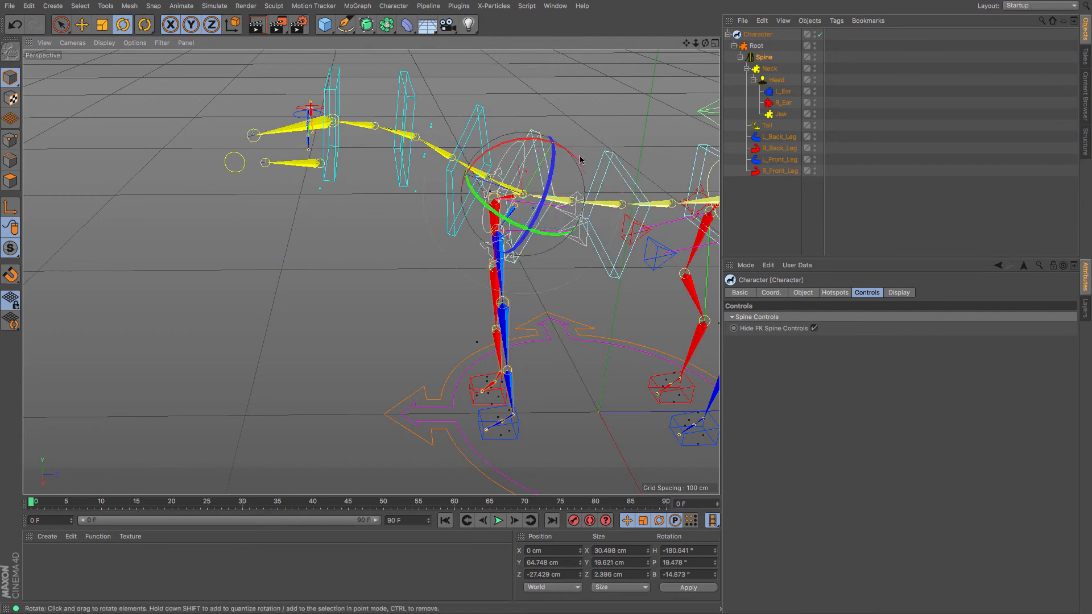
scroll(585, 146, down, 3)
drag(532, 116, 578, 110)
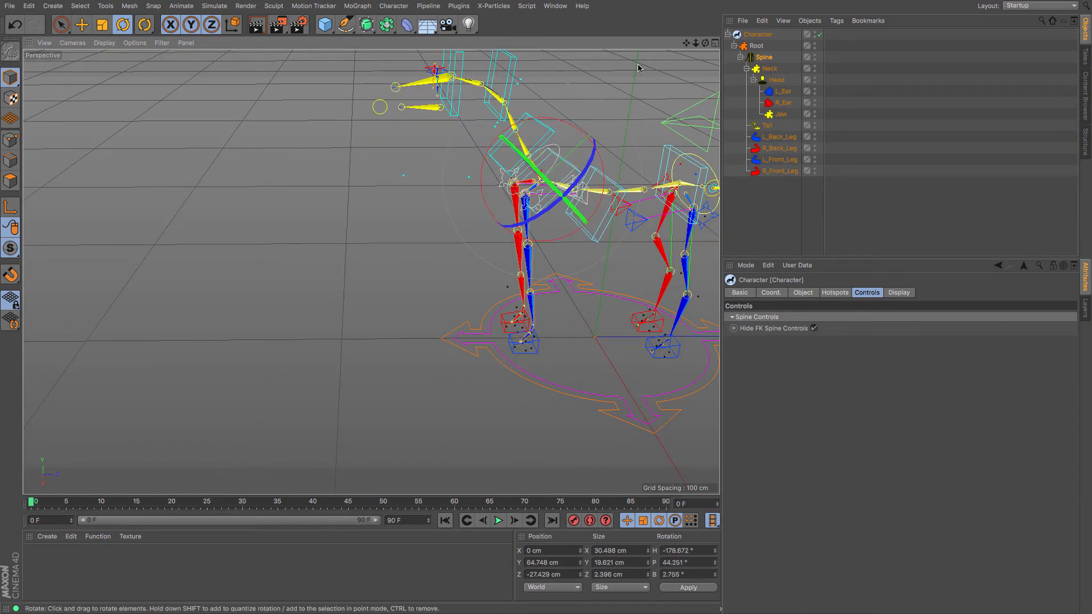
- Lower the rear spine controller to a Y position of about 58 cm so the back legs bend
drag(686, 44, 571, 48)
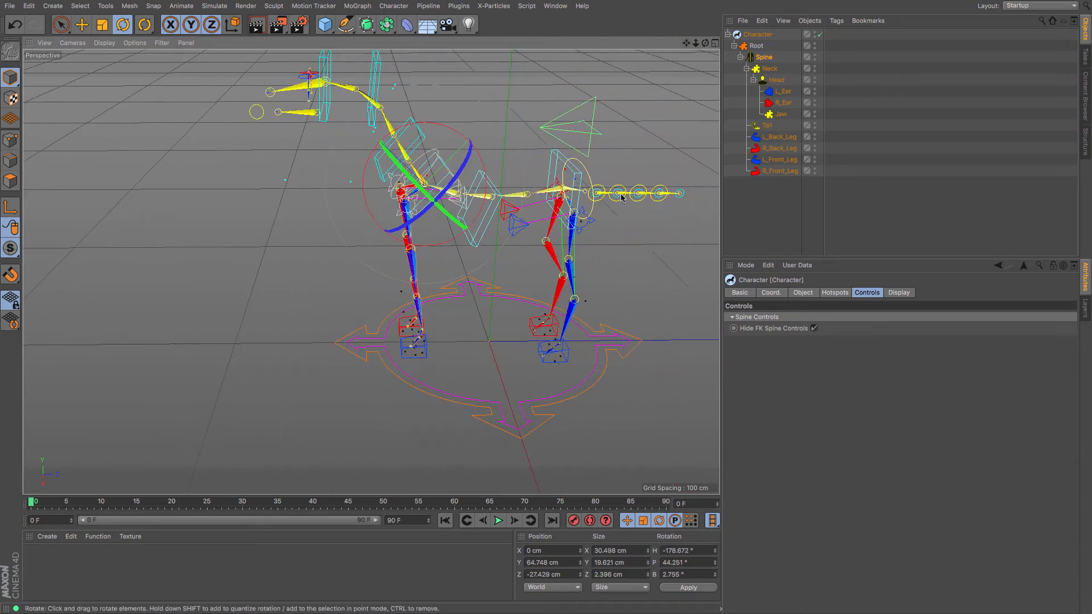
click(581, 178)
click(83, 26)
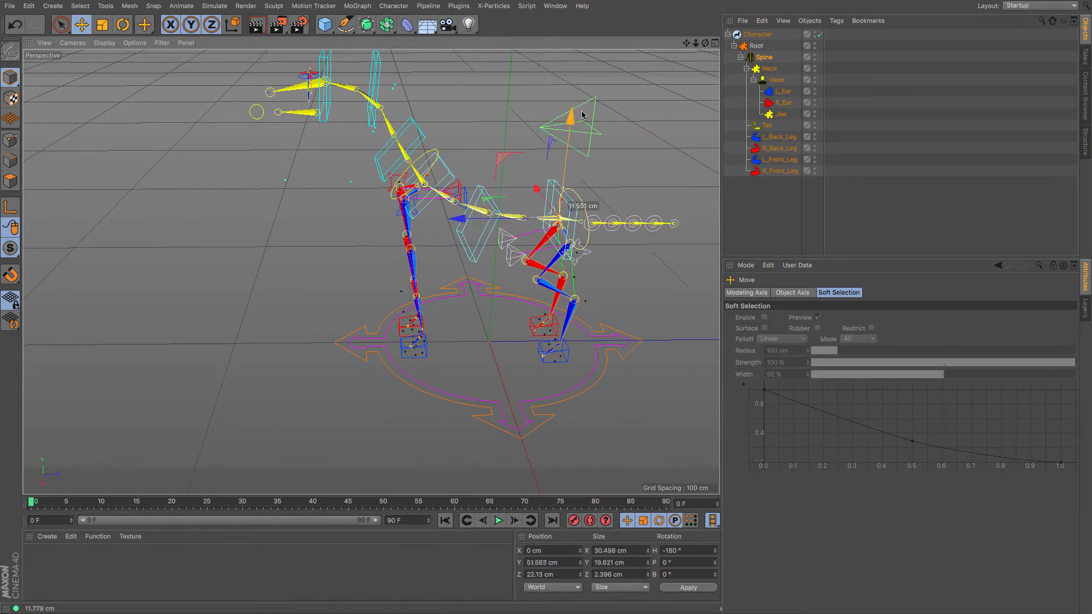
drag(581, 114, 580, 97)
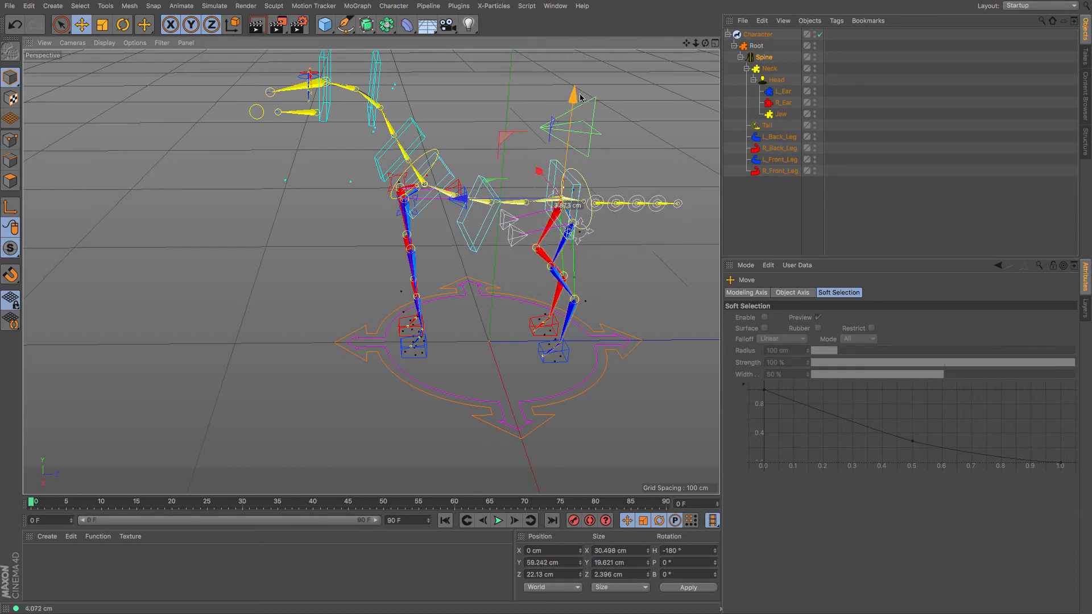
- Try the left back leg's Toe Twist control and shift its knee controller to an X position of about 7.4 cm
click(514, 243)
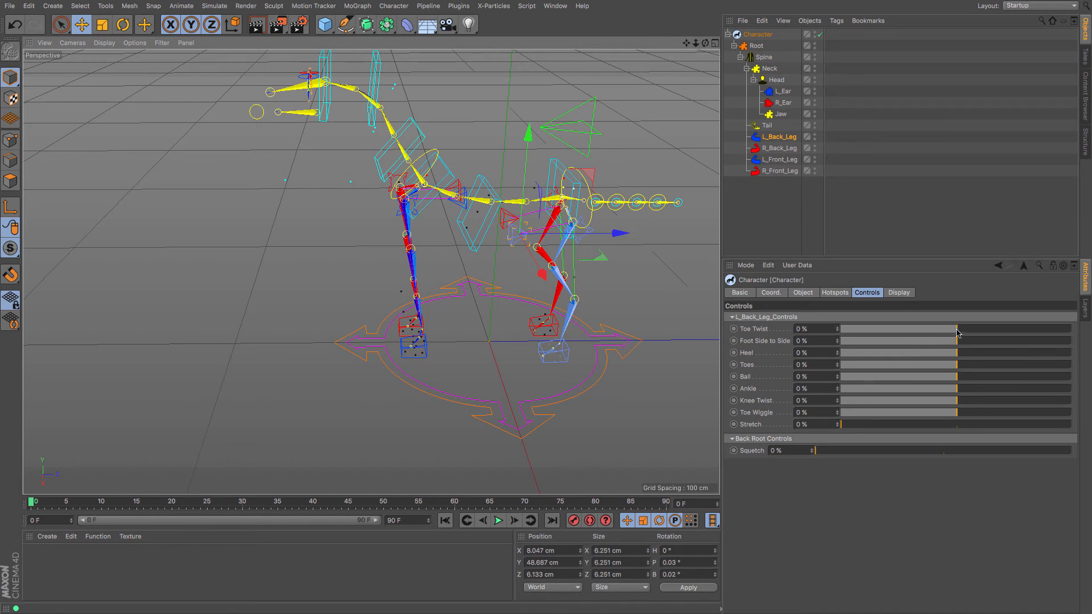
drag(957, 333, 1004, 334)
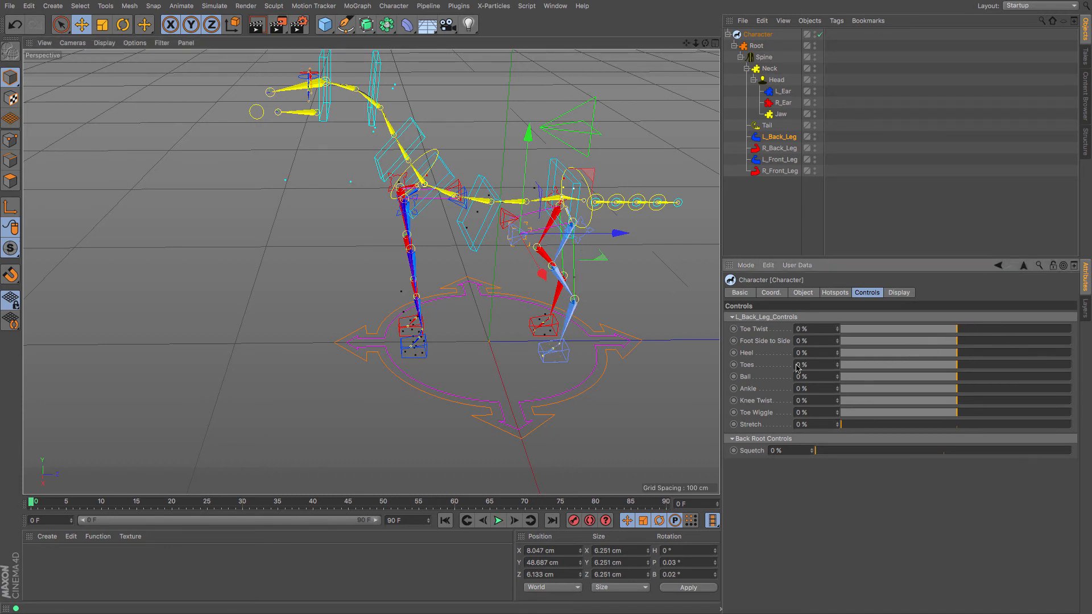
mouse_move(541, 274)
mouse_down()
mouse_move(554, 313)
mouse_move(540, 274)
mouse_up()
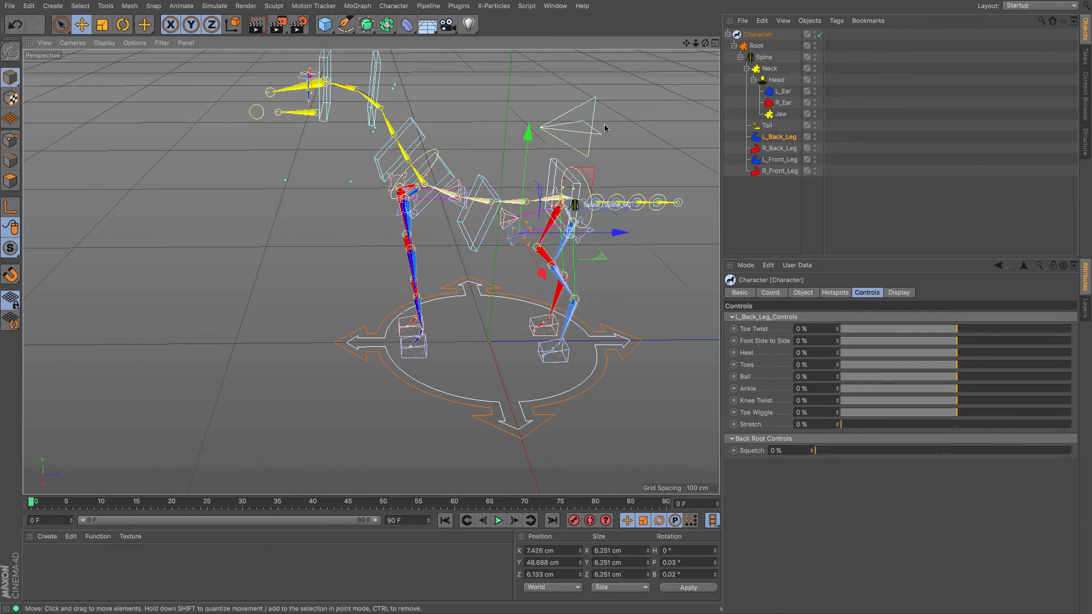
- Examine the posed rig from the opposite side and the front, with the head controller selected
alt+middle_drag(371, 271, 337, 332)
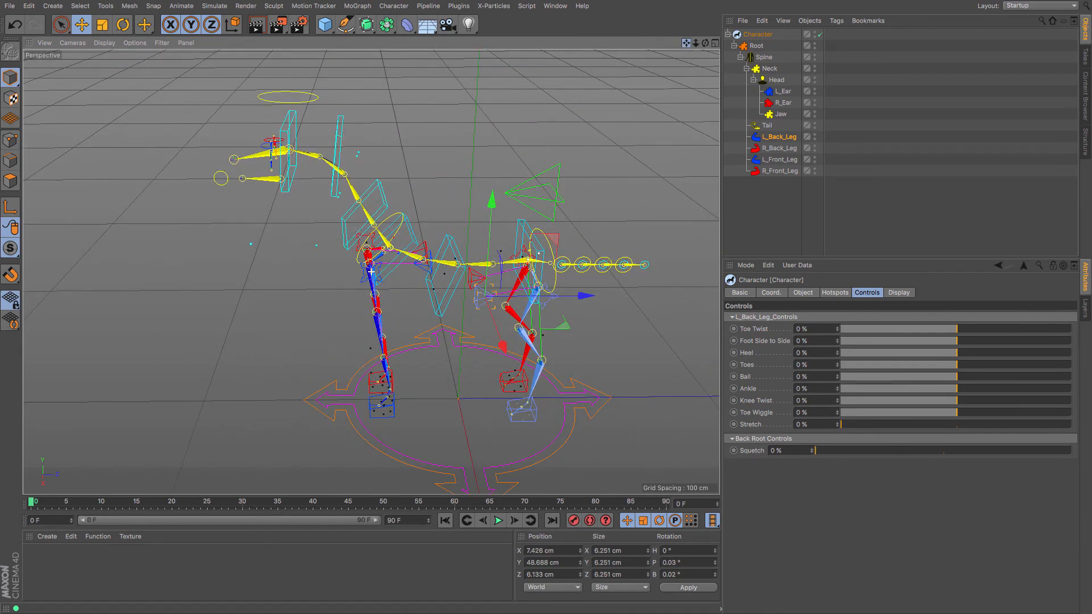
alt+drag(371, 272, 476, 274)
drag(705, 48, 890, 28)
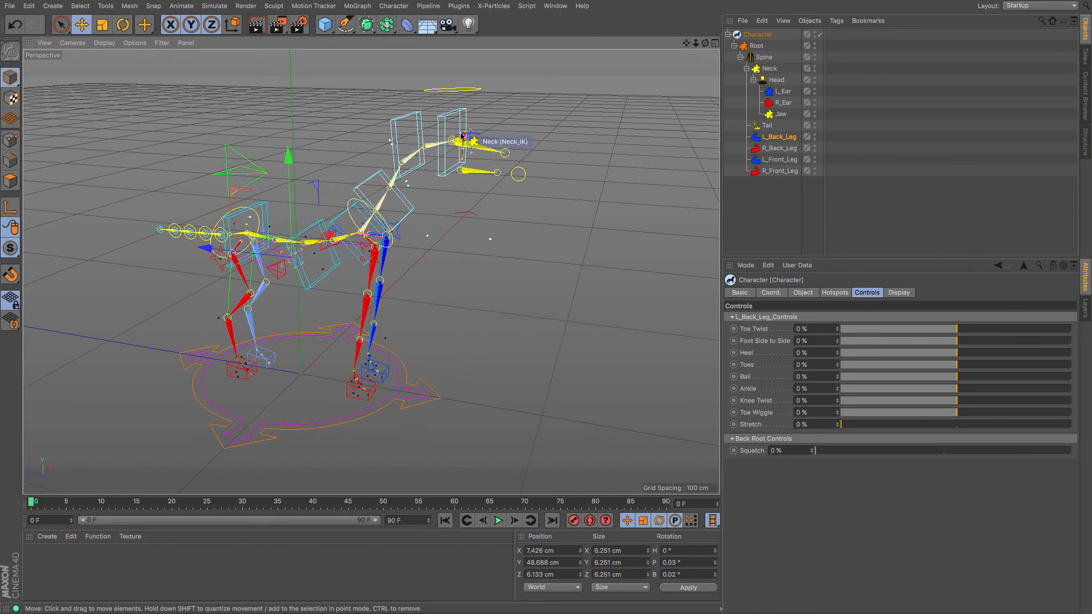
scroll(468, 134, up, 1)
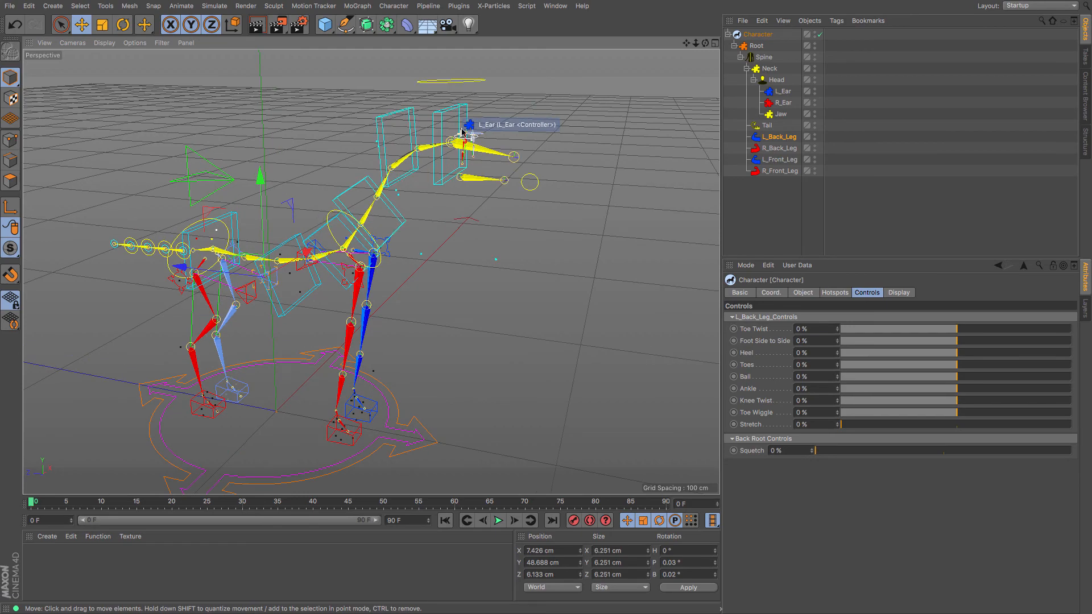
click(468, 86)
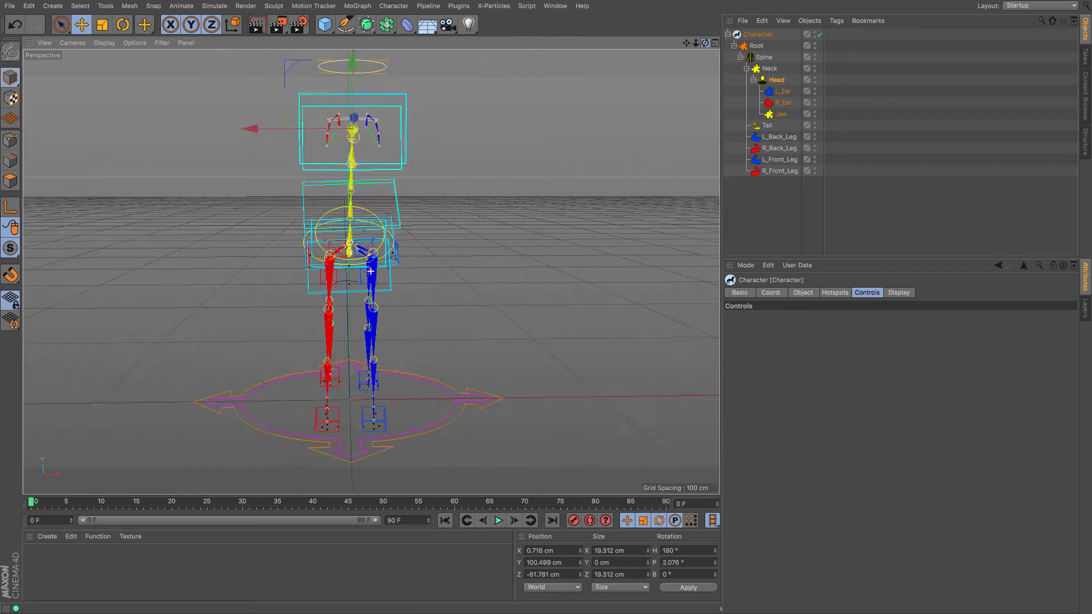
drag(705, 42, 635, 44)
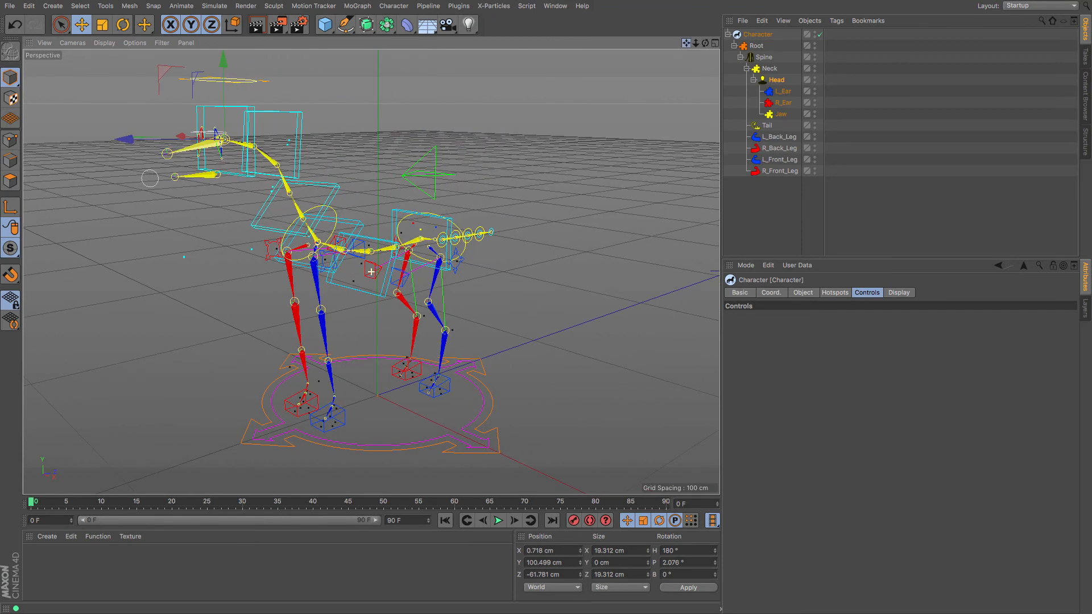
- Select the tail controller and try rotating it sideways
click(480, 238)
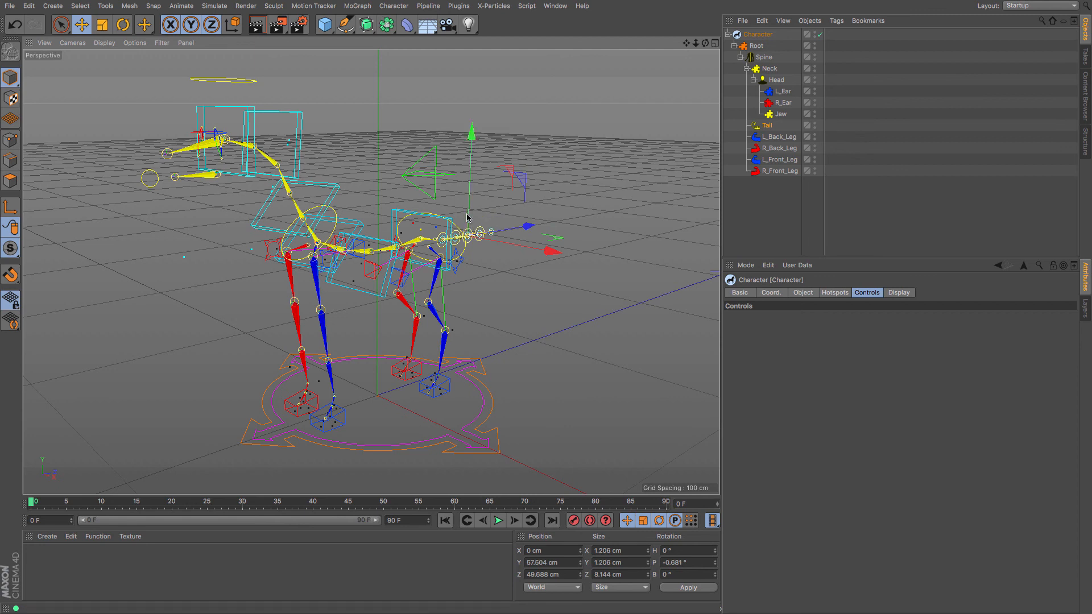
key(r)
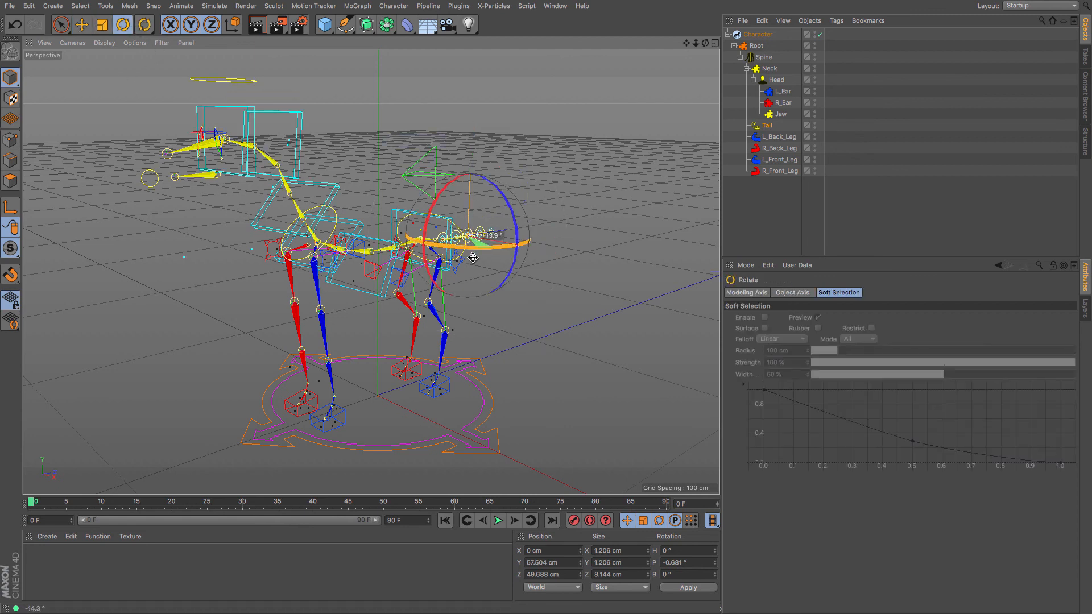
drag(473, 257, 473, 258)
alt+right_drag(515, 227, 634, 206)
click(774, 136)
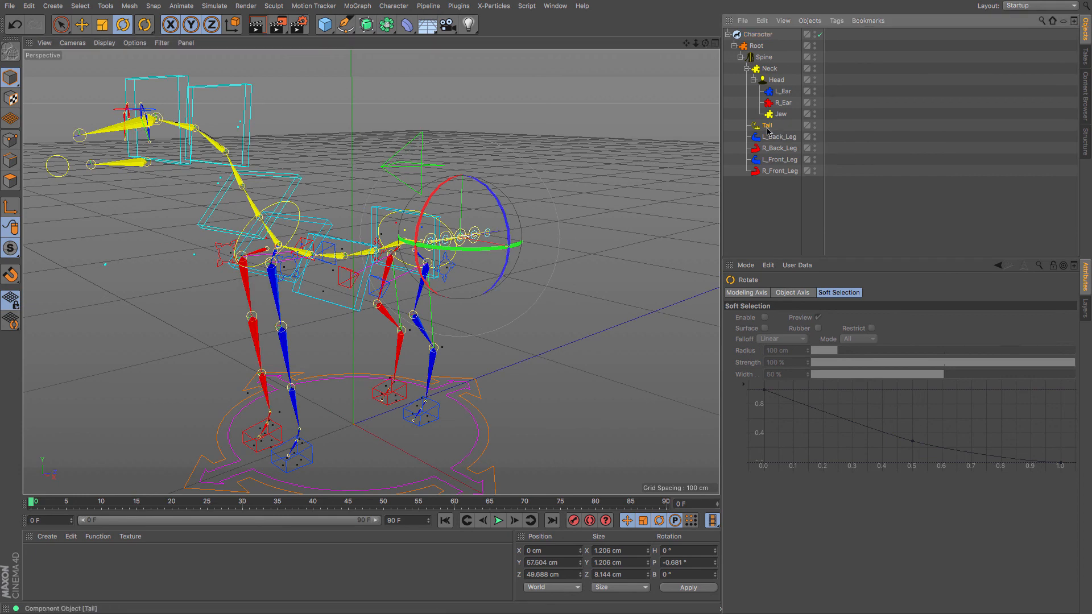